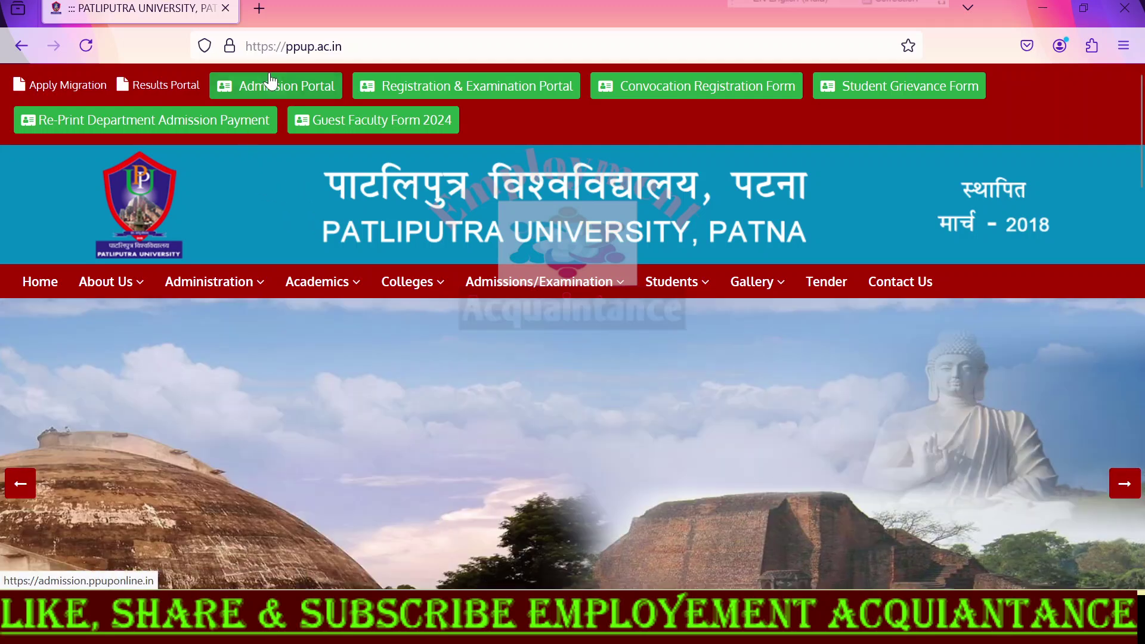
Open the LLB (3 year) Admission Application from the university's Admission Portal.
{"action": "left_click", "coordinate": [275, 88]}
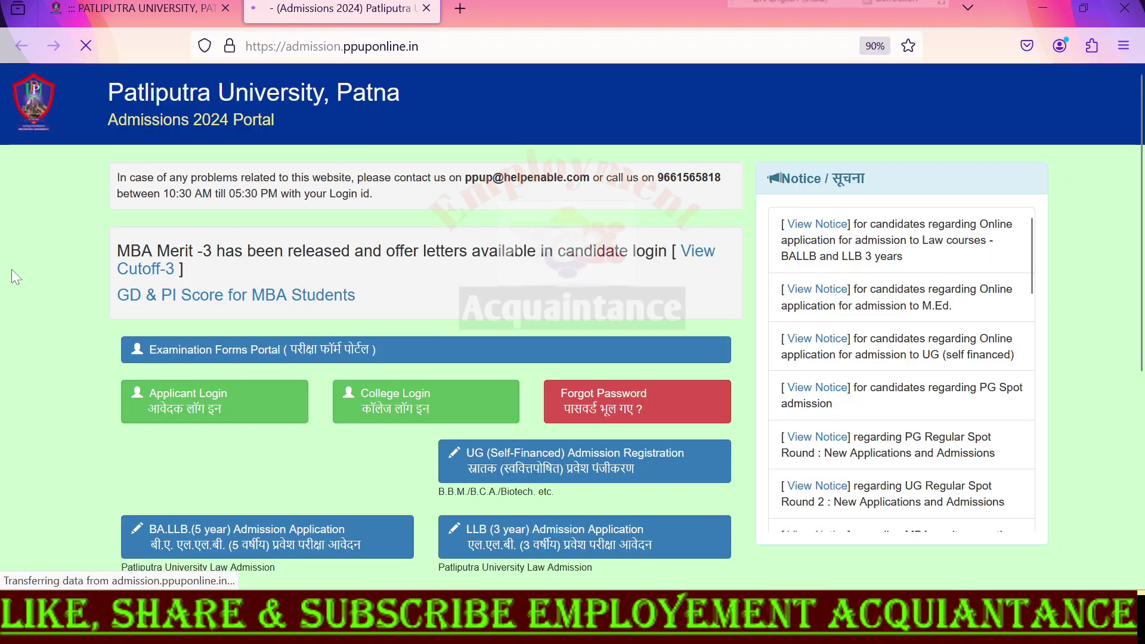
{"action": "scroll", "coordinate": [12, 270], "scroll_direction": "down", "scroll_amount": 3}
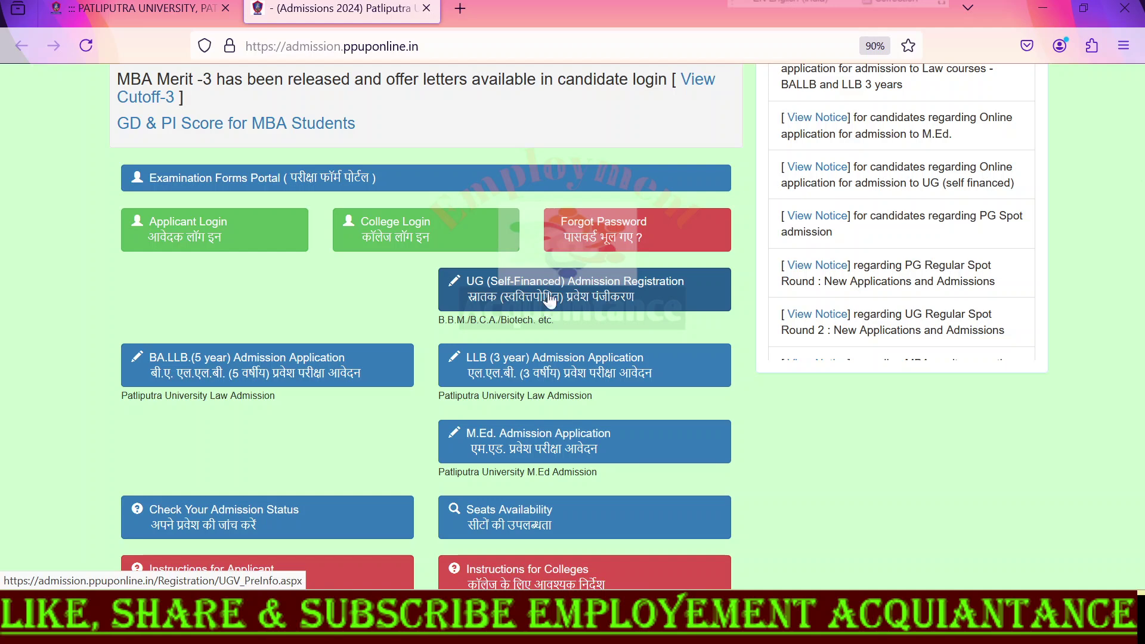
{"action": "left_click", "coordinate": [584, 375]}
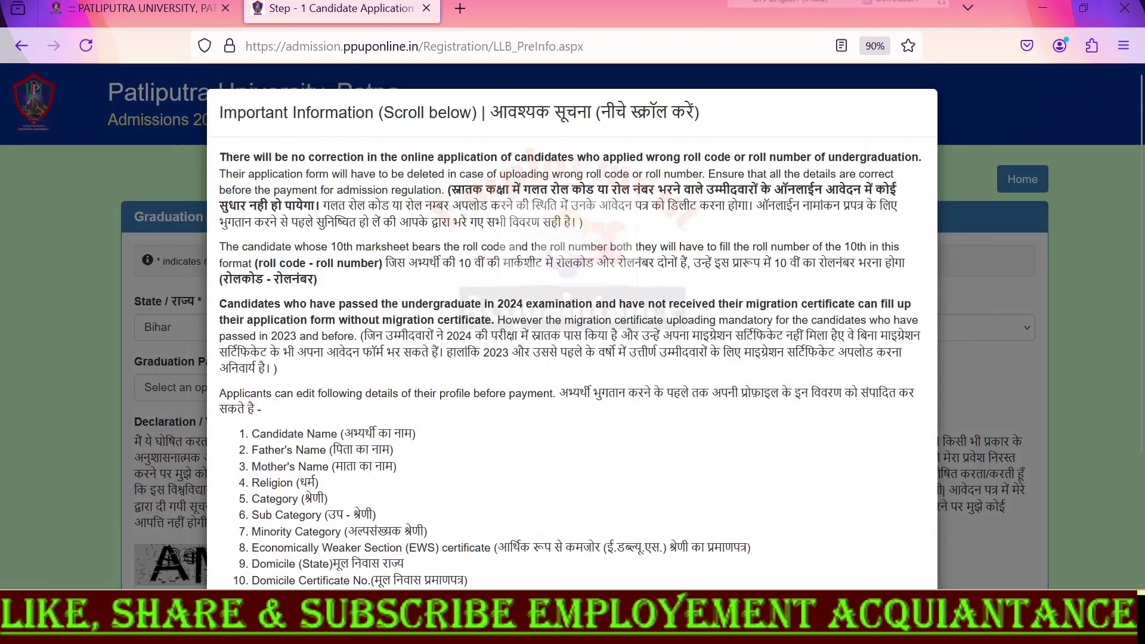
Read the important information notice to its end and continue to the form.
{"action": "scroll", "coordinate": [829, 441], "scroll_direction": "down", "scroll_amount": 3}
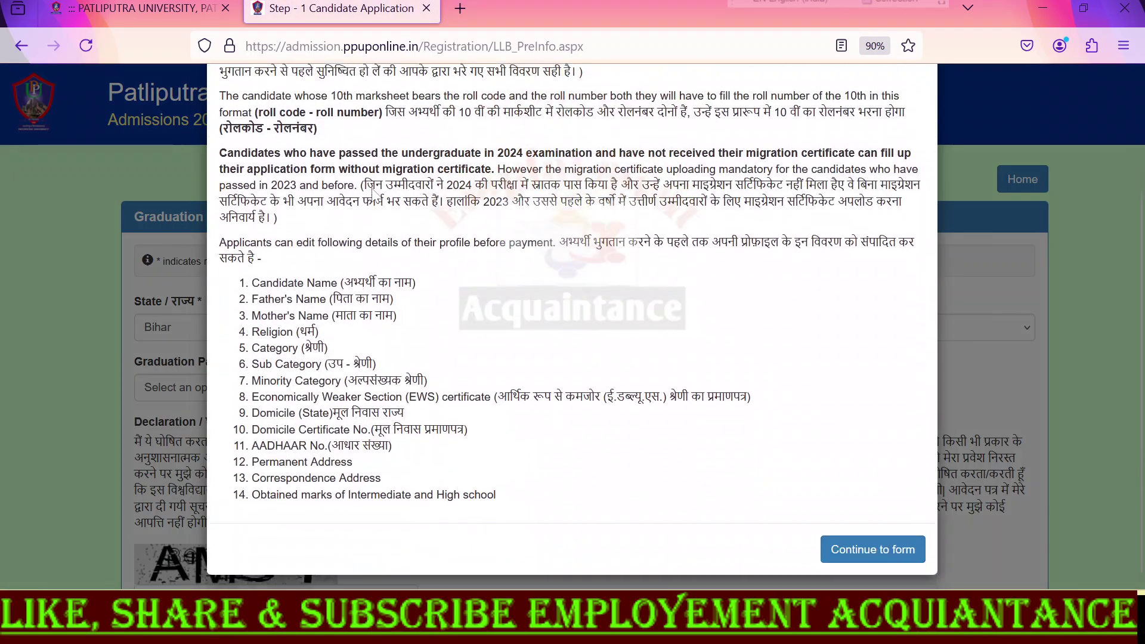
{"action": "left_click", "coordinate": [865, 545]}
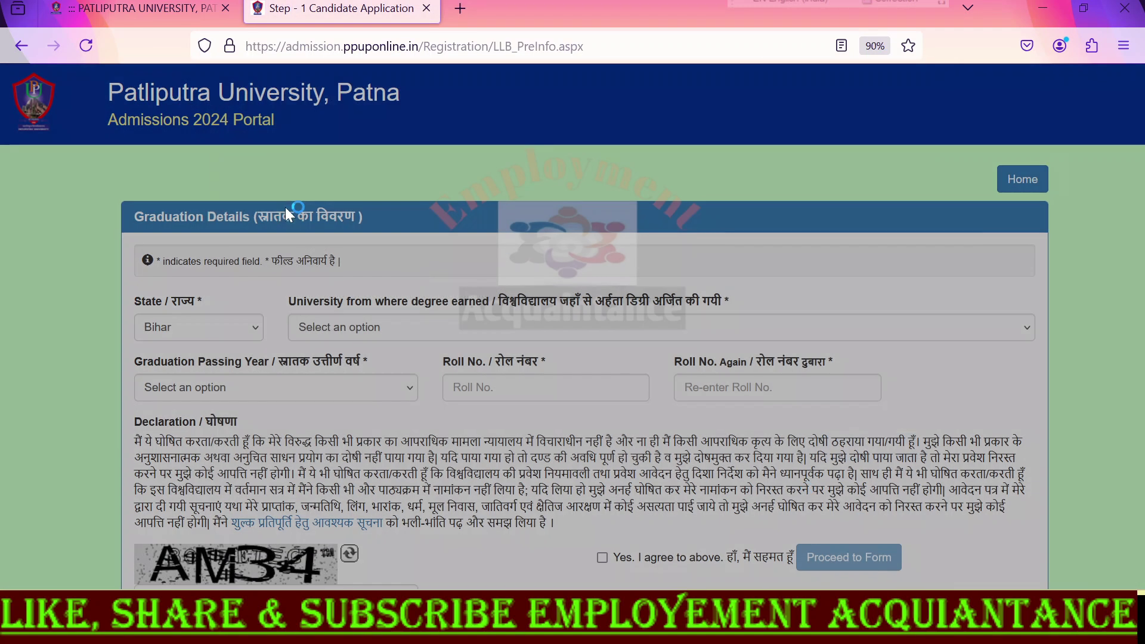
Choose Patliputra University, Patna (State University) as the degree university and 2021 as the graduation passing year.
{"action": "scroll", "coordinate": [387, 292], "scroll_direction": "down", "scroll_amount": 2}
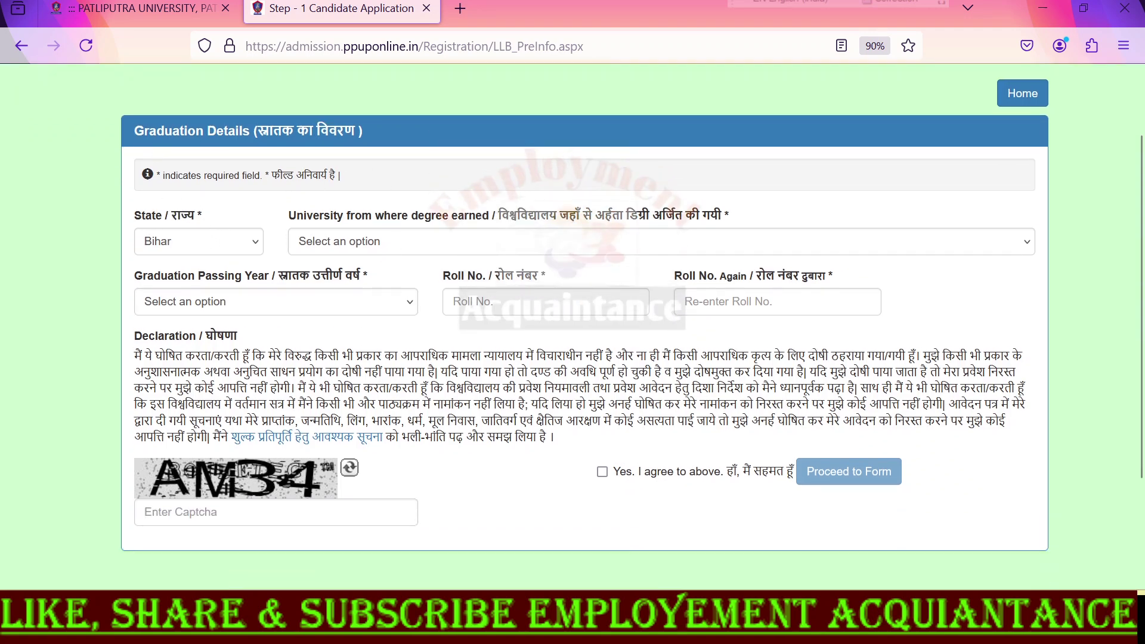
{"action": "left_click_drag", "start_coordinate": [134, 130], "coordinate": [371, 150]}
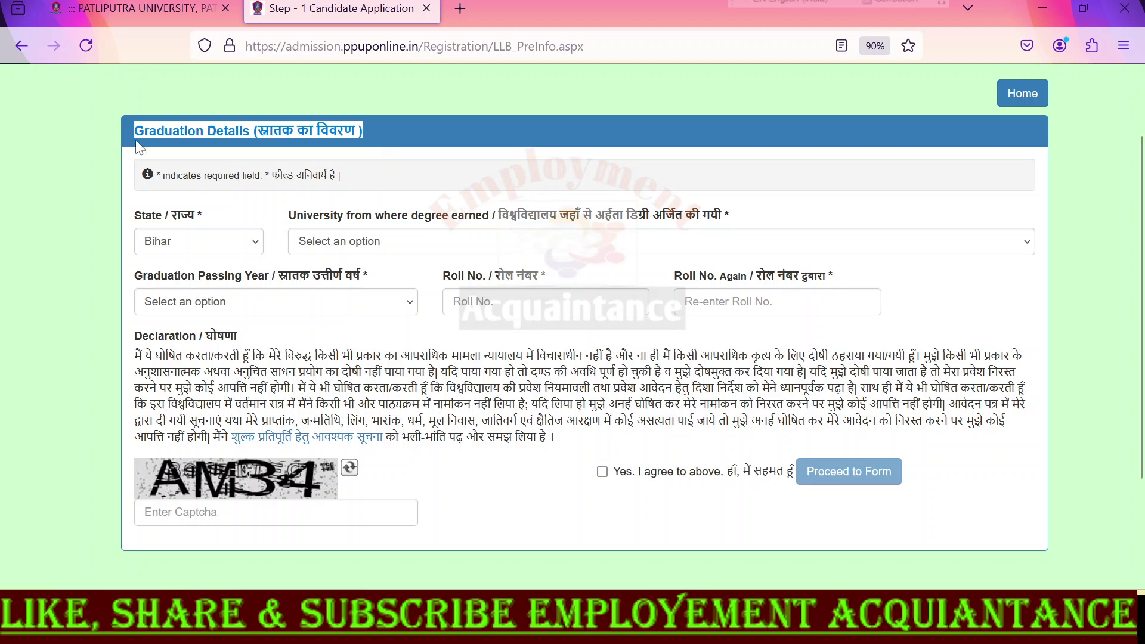
{"action": "left_click", "coordinate": [220, 203]}
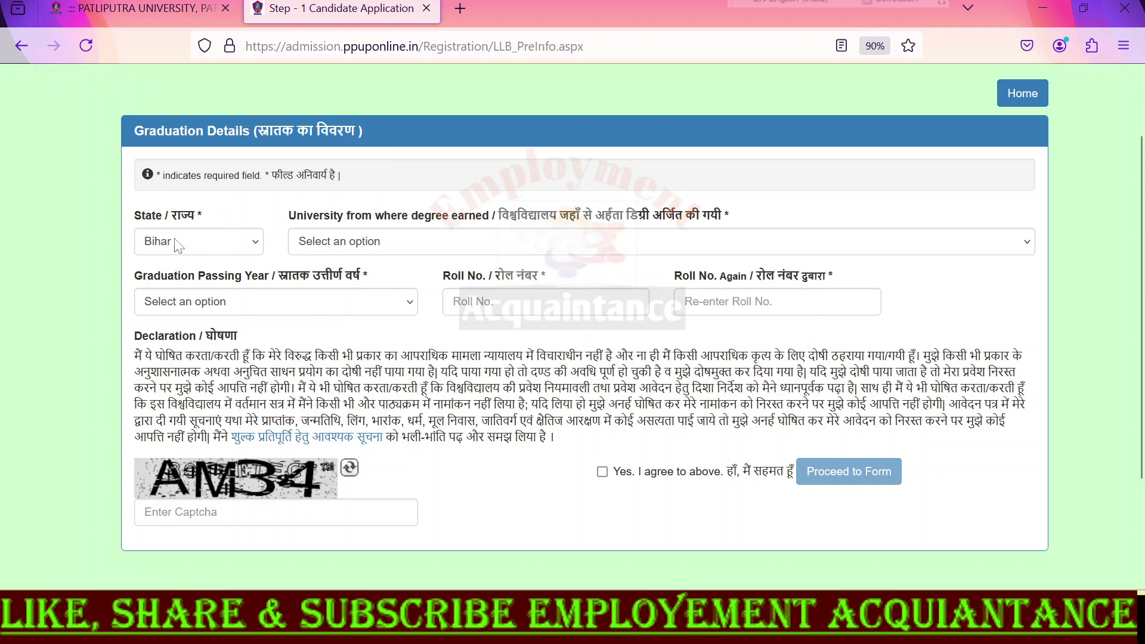
{"action": "left_click", "coordinate": [357, 242]}
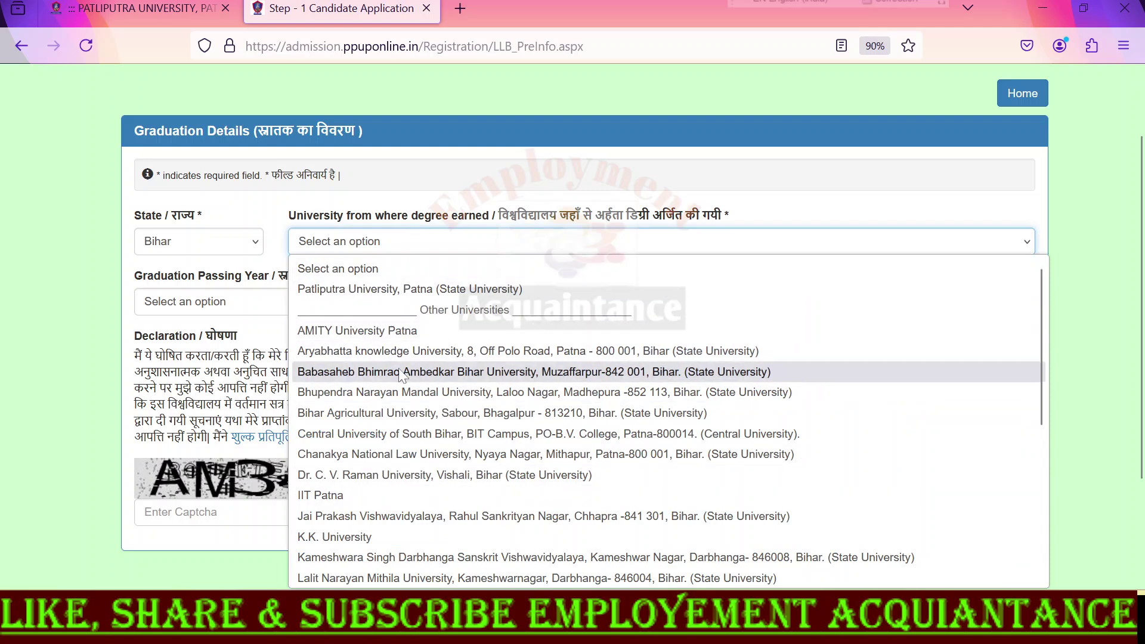
{"action": "scroll", "coordinate": [388, 531], "scroll_direction": "down", "scroll_amount": 4}
{"action": "scroll", "coordinate": [388, 532], "scroll_direction": "up", "scroll_amount": 2}
{"action": "scroll", "coordinate": [388, 531], "scroll_direction": "down", "scroll_amount": 2}
{"action": "scroll", "coordinate": [392, 524], "scroll_direction": "up", "scroll_amount": 4}
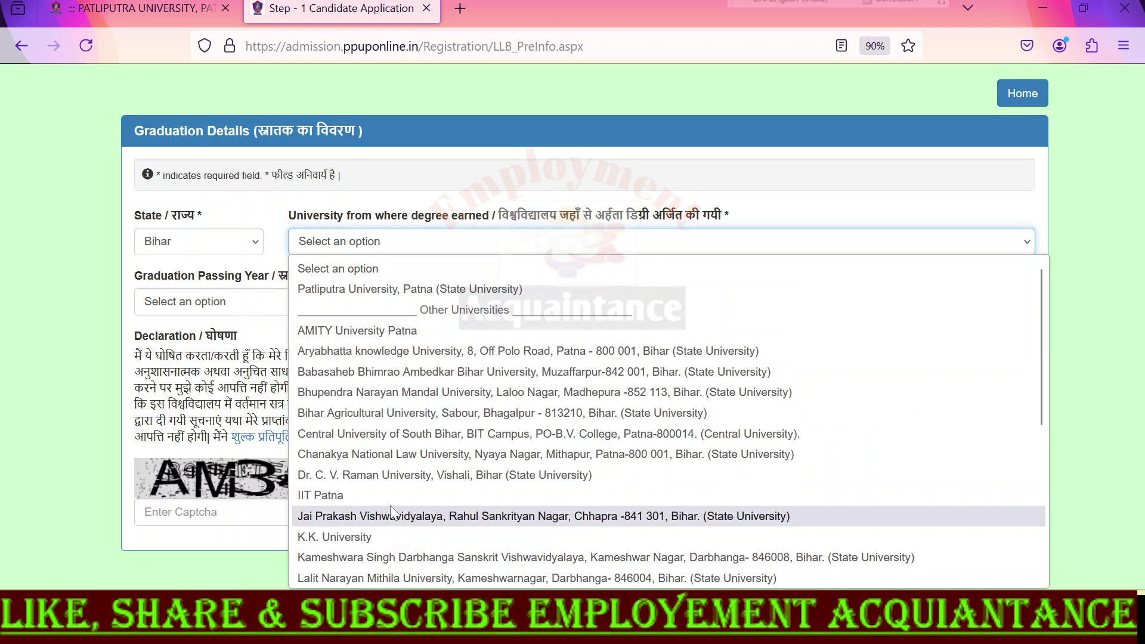
{"action": "left_click", "coordinate": [419, 290]}
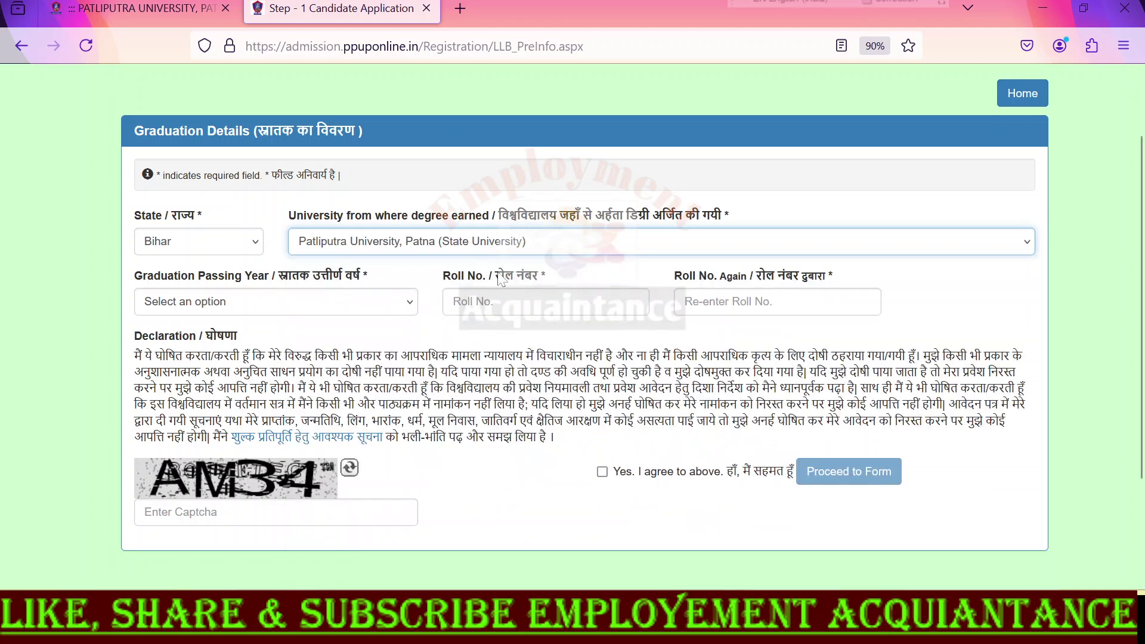
{"action": "left_click", "coordinate": [300, 308]}
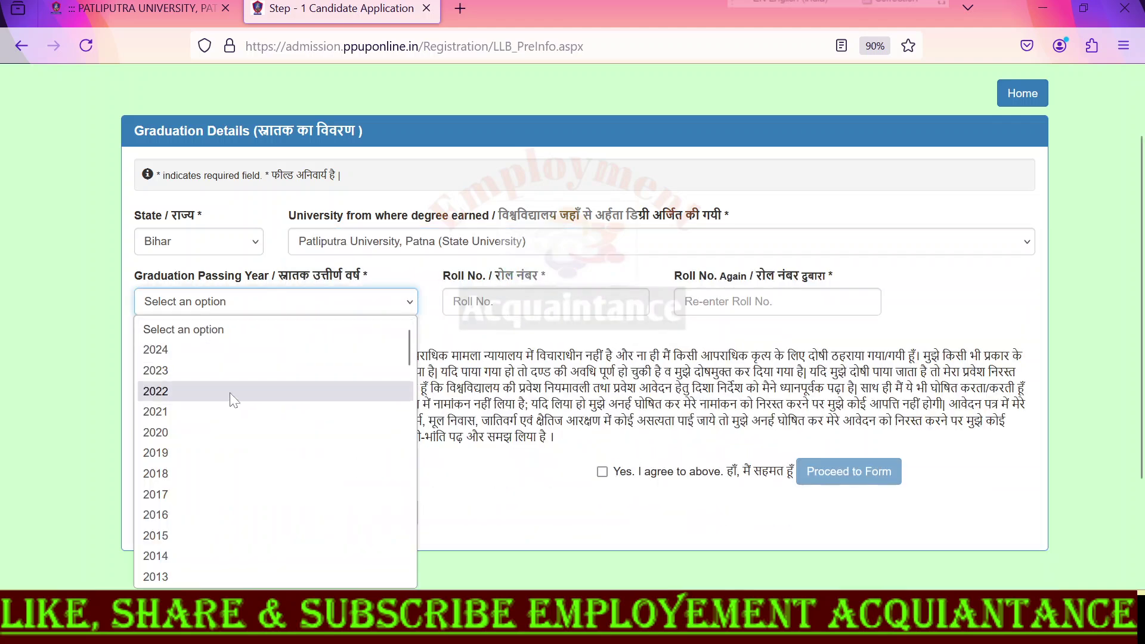
{"action": "left_click", "coordinate": [226, 413]}
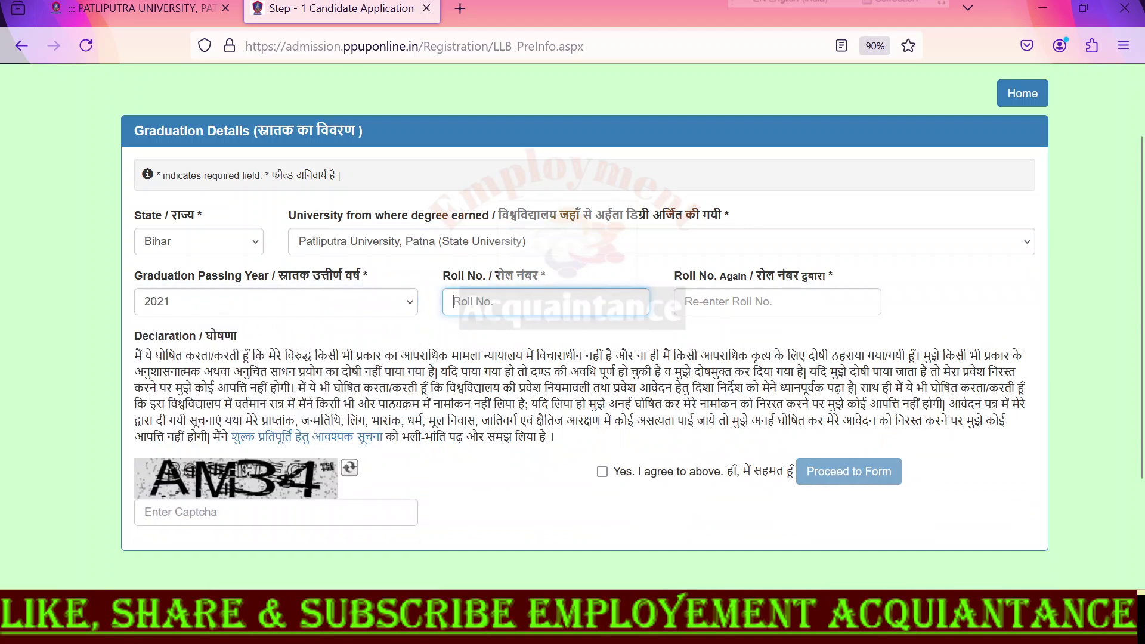
Agree to the declaration below the graduation details and proceed to the form.
{"action": "left_click", "coordinate": [477, 301]}
{"action": "left_click", "coordinate": [693, 295]}
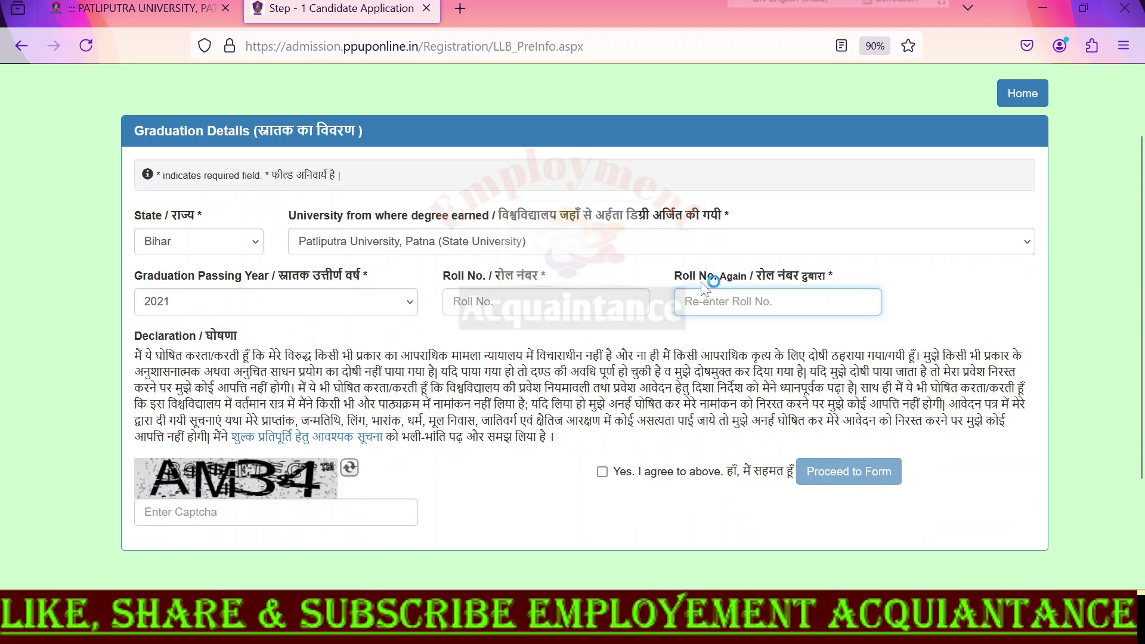
{"action": "left_click", "coordinate": [195, 504]}
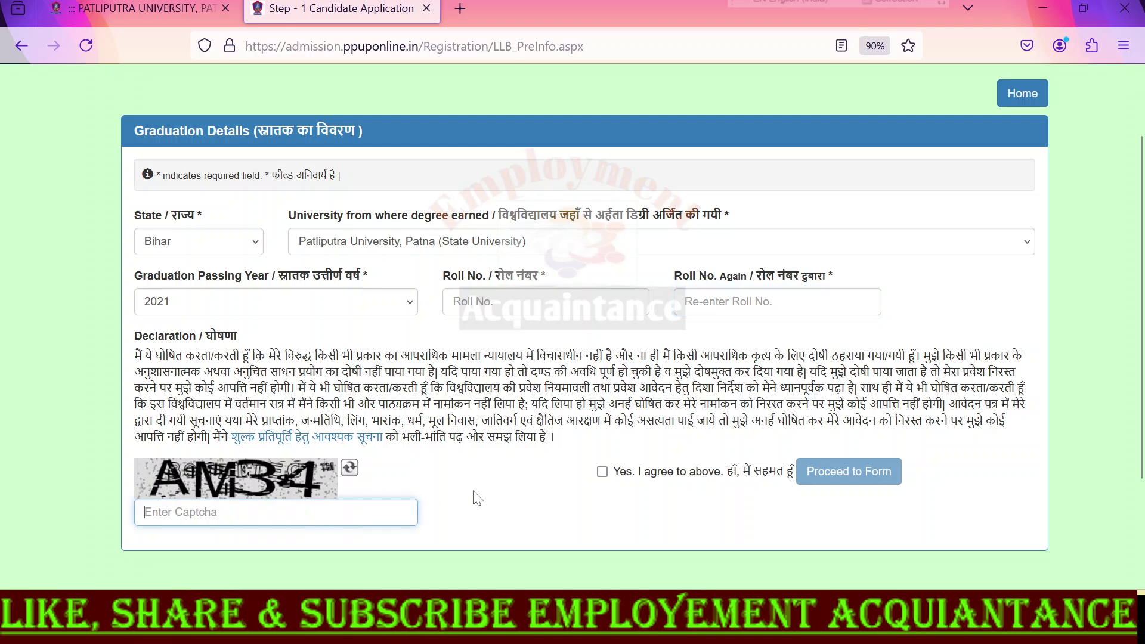
{"action": "left_click", "coordinate": [602, 471]}
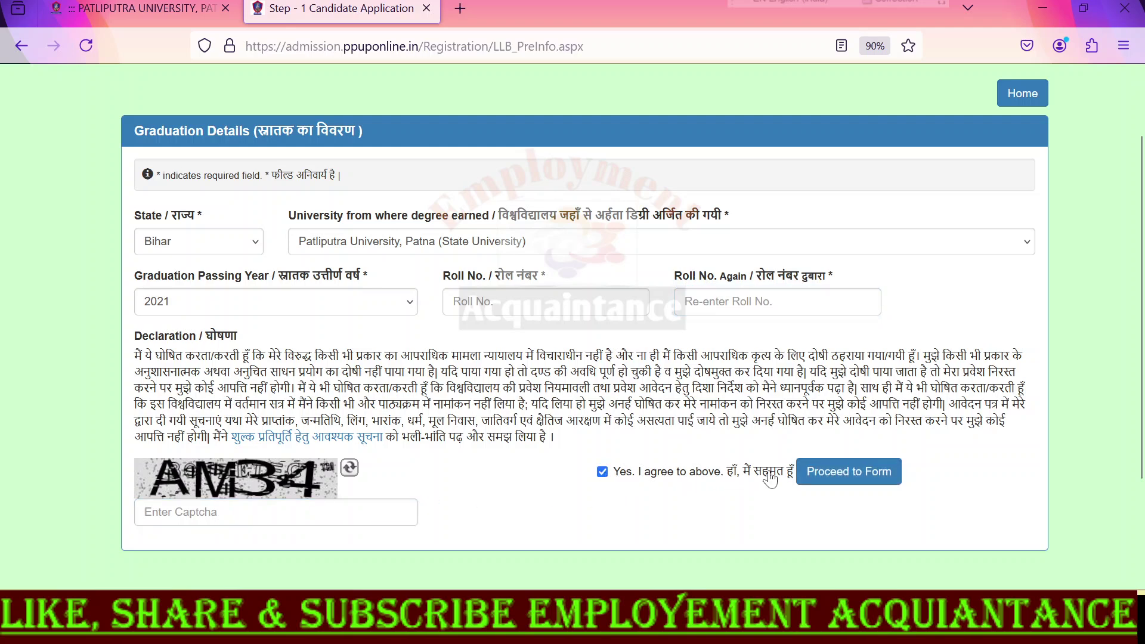
{"action": "left_click", "coordinate": [843, 472]}
{"action": "left_click_drag", "start_coordinate": [206, 124], "coordinate": [608, 134]}
{"action": "left_click_drag", "start_coordinate": [179, 153], "coordinate": [219, 132]}
{"action": "left_click_drag", "start_coordinate": [184, 191], "coordinate": [210, 175]}
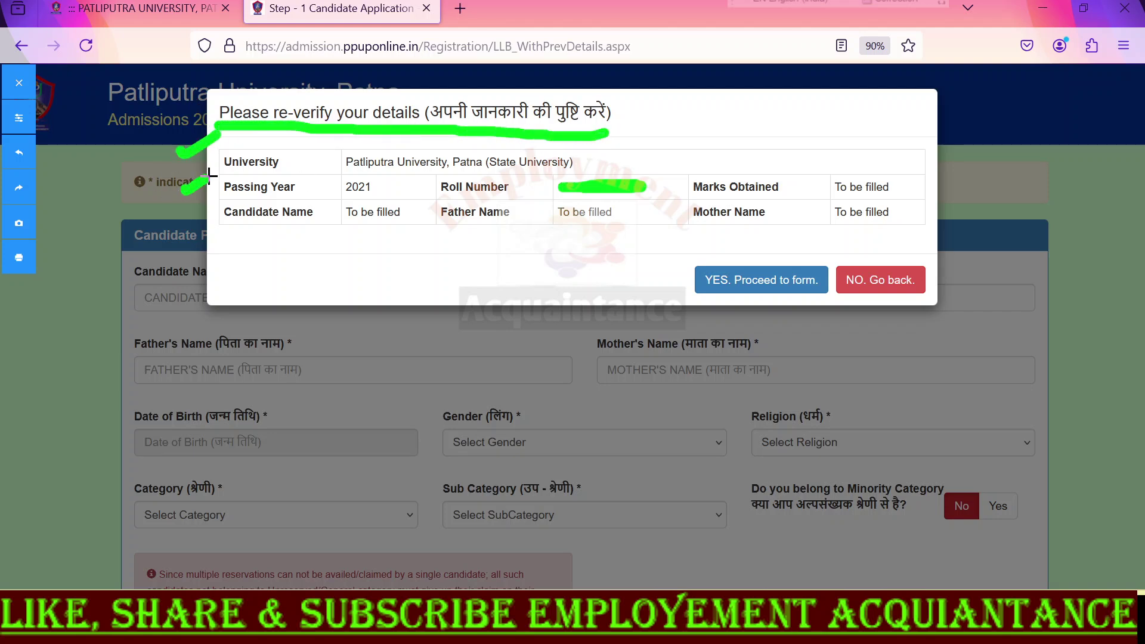
{"action": "left_click_drag", "start_coordinate": [417, 182], "coordinate": [441, 176]}
{"action": "mouse_move", "coordinate": [775, 251]}
{"action": "left_mouse_down"}
{"action": "mouse_move", "coordinate": [697, 258]}
{"action": "mouse_move", "coordinate": [684, 308]}
{"action": "mouse_move", "coordinate": [830, 302]}
{"action": "mouse_move", "coordinate": [826, 253]}
{"action": "mouse_move", "coordinate": [758, 261]}
{"action": "left_mouse_up"}
{"action": "left_click_drag", "start_coordinate": [894, 254], "coordinate": [944, 227]}
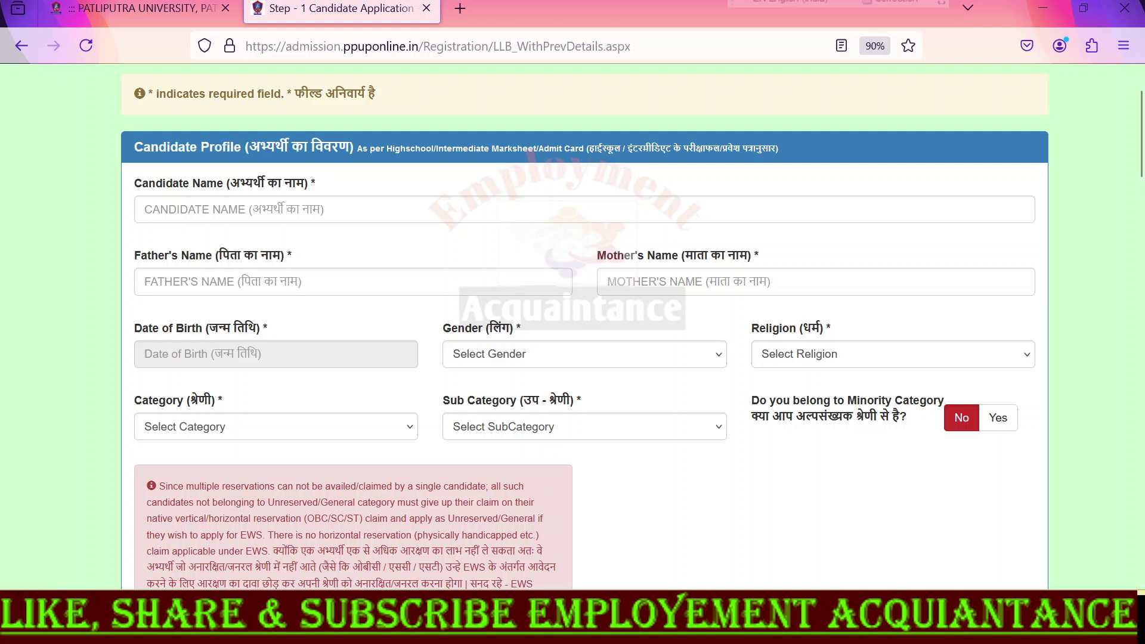
Set the gender to Male and the religion to Hindu in the candidate profile.
{"action": "left_click", "coordinate": [269, 193]}
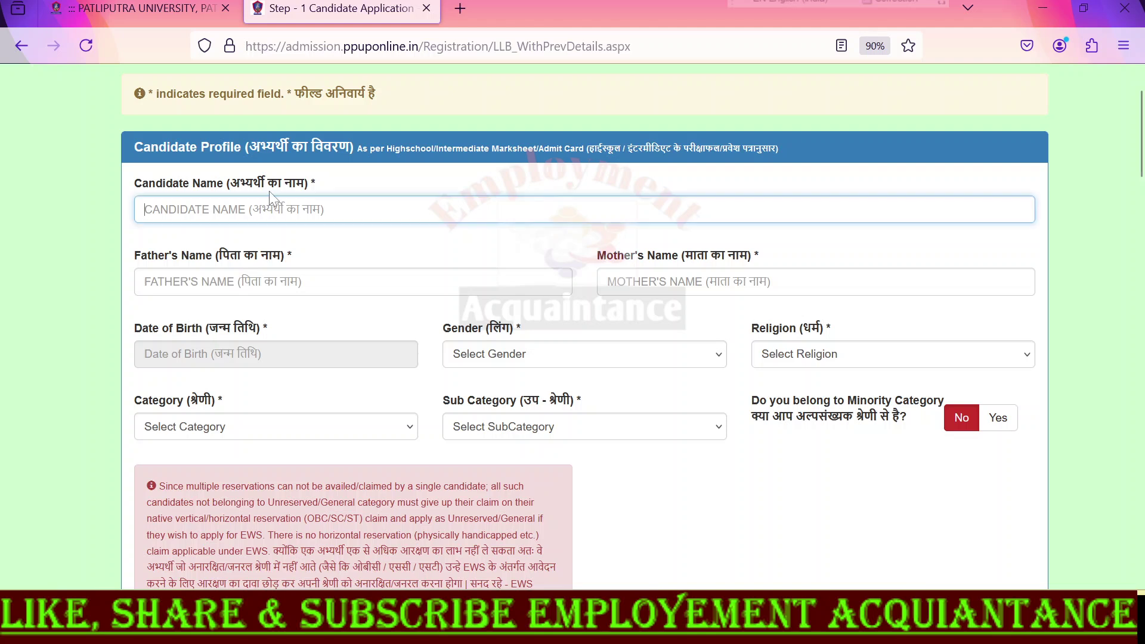
{"action": "key", "text": "Tab"}
{"action": "key", "text": "Tab"}
{"action": "key", "text": "Tab"}
{"action": "left_click", "coordinate": [514, 342]}
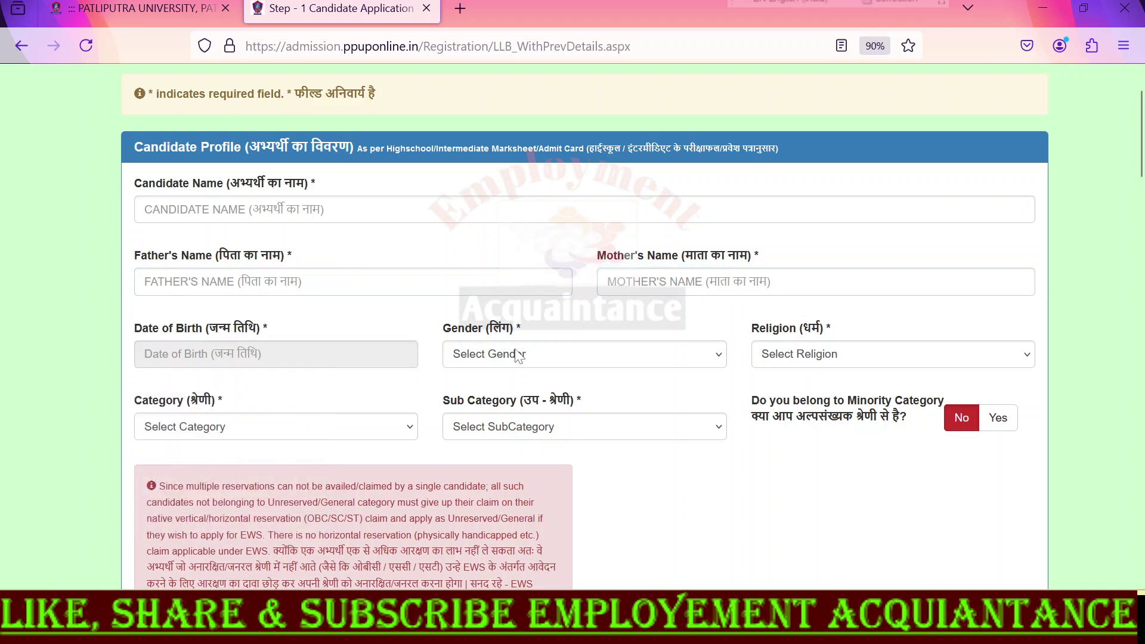
{"action": "left_click", "coordinate": [514, 343]}
{"action": "left_click", "coordinate": [529, 395]}
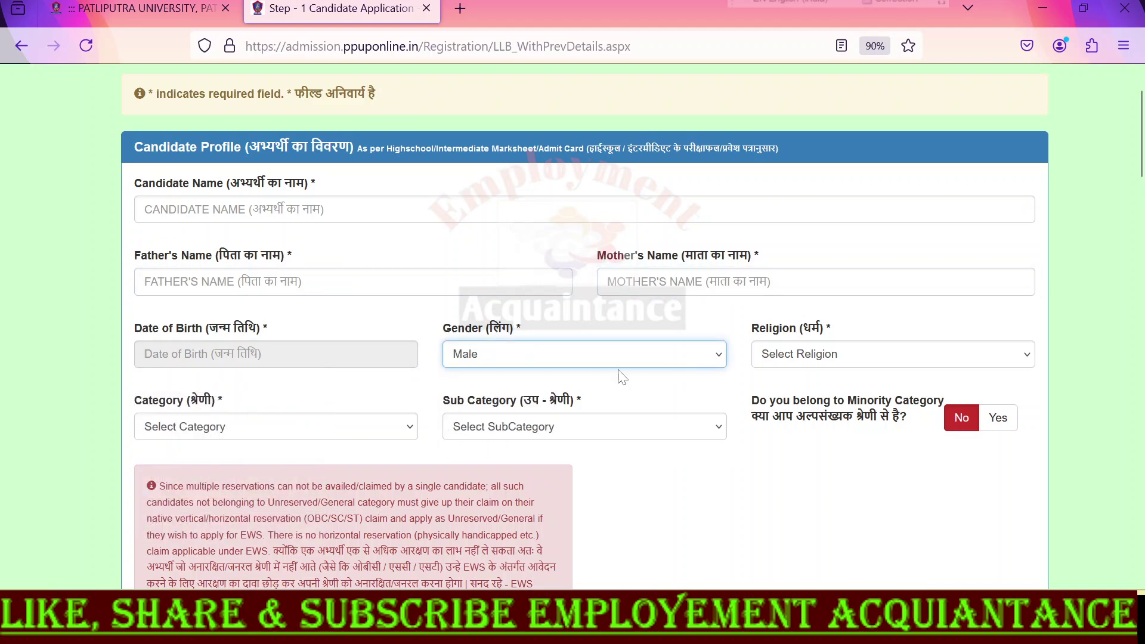
{"action": "left_click", "coordinate": [799, 359]}
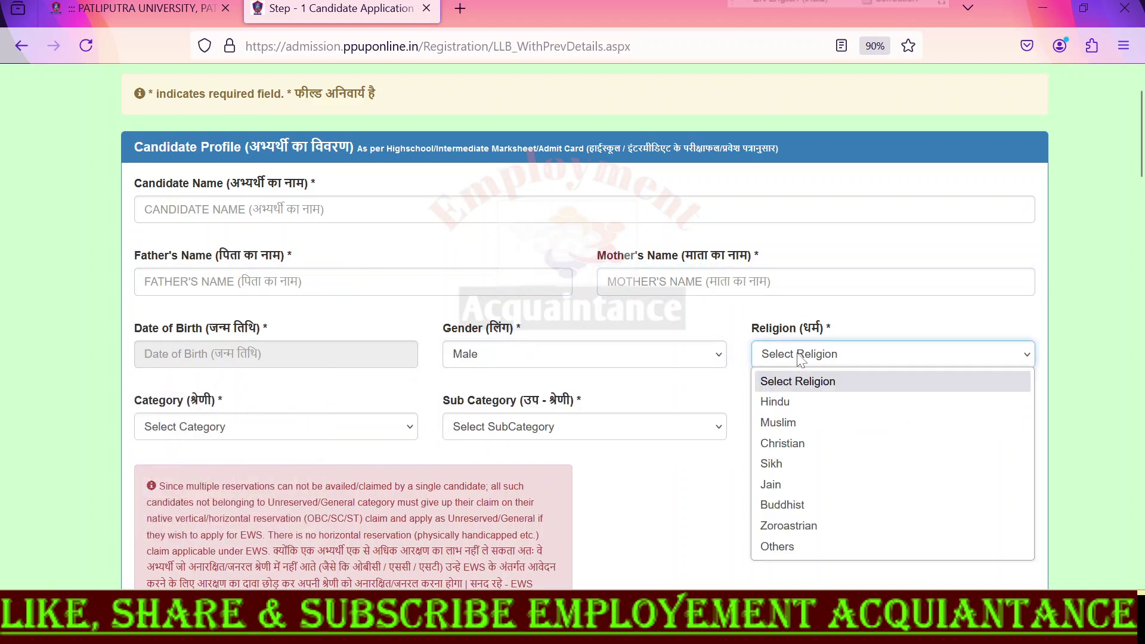
{"action": "left_click", "coordinate": [806, 402]}
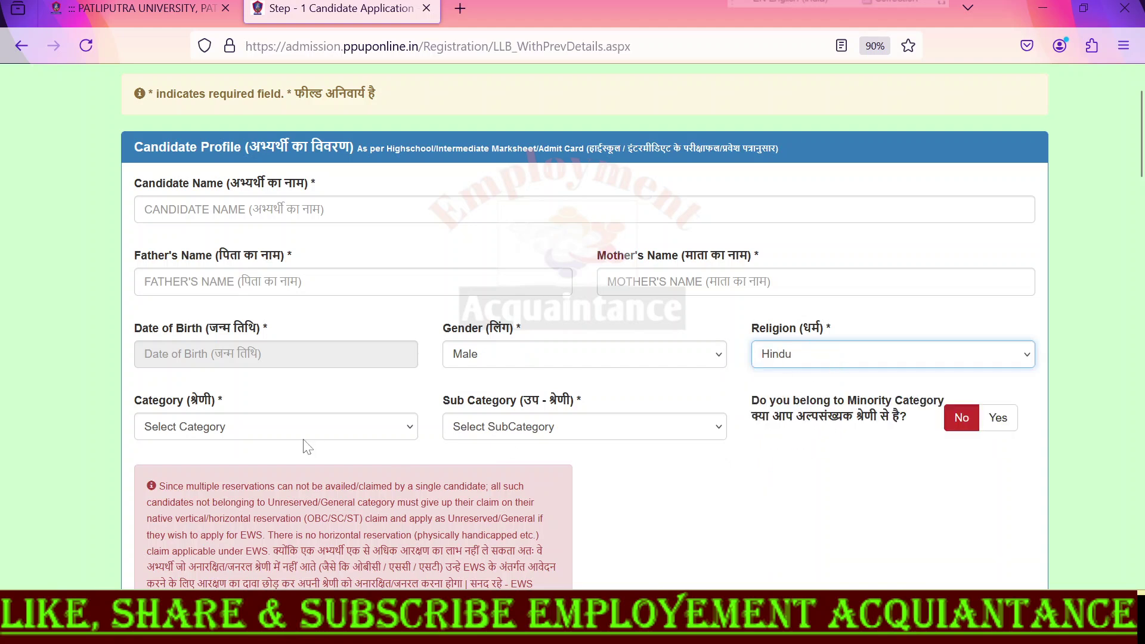
Set the candidate's category to General and the sub category to Not Applicable.
{"action": "left_click", "coordinate": [279, 431]}
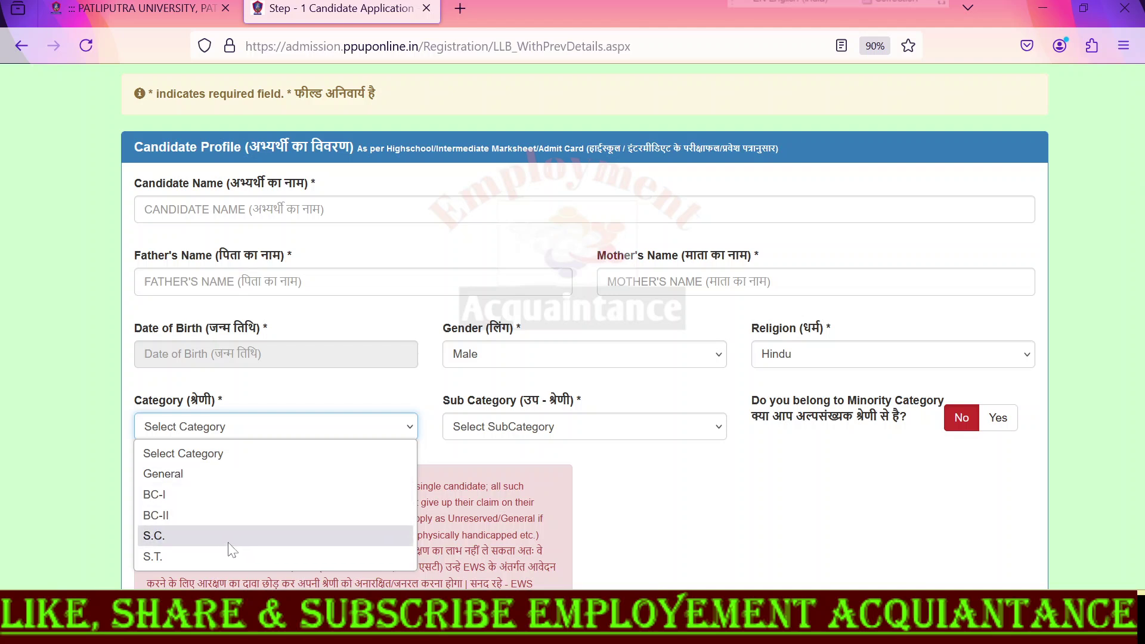
{"action": "left_click", "coordinate": [231, 474]}
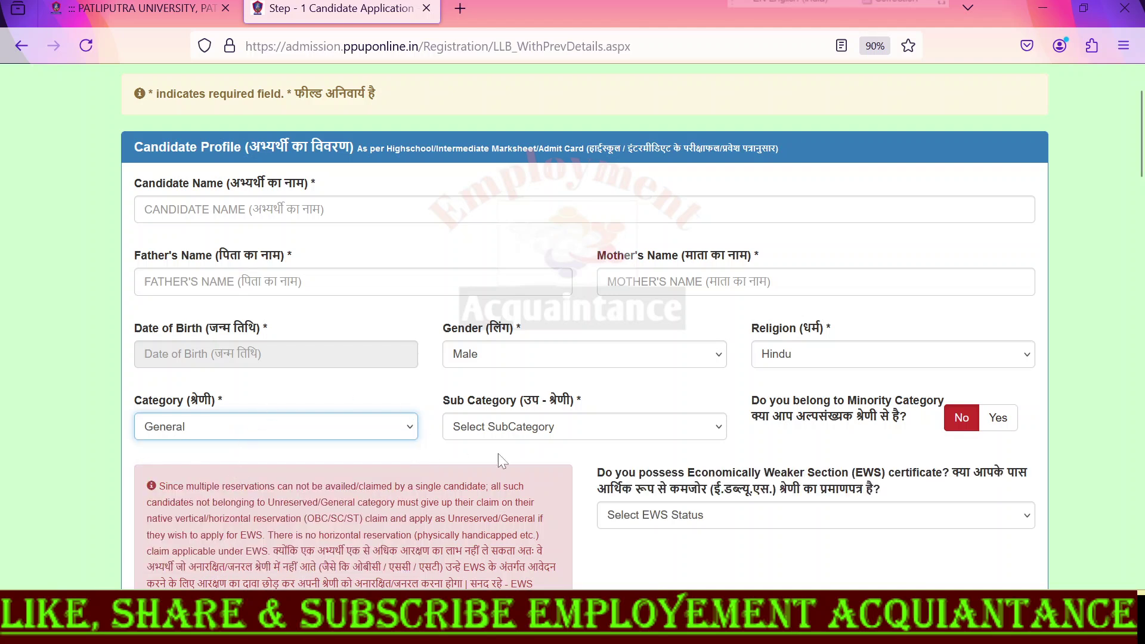
{"action": "left_click", "coordinate": [561, 428]}
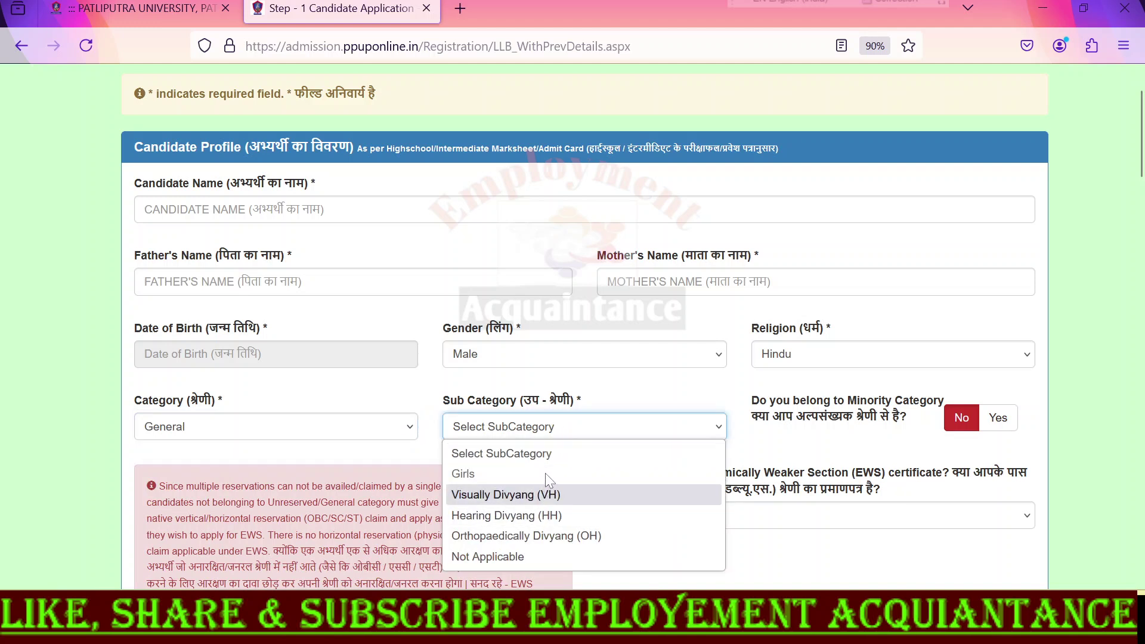
{"action": "left_click", "coordinate": [528, 535]}
{"action": "left_click", "coordinate": [584, 426]}
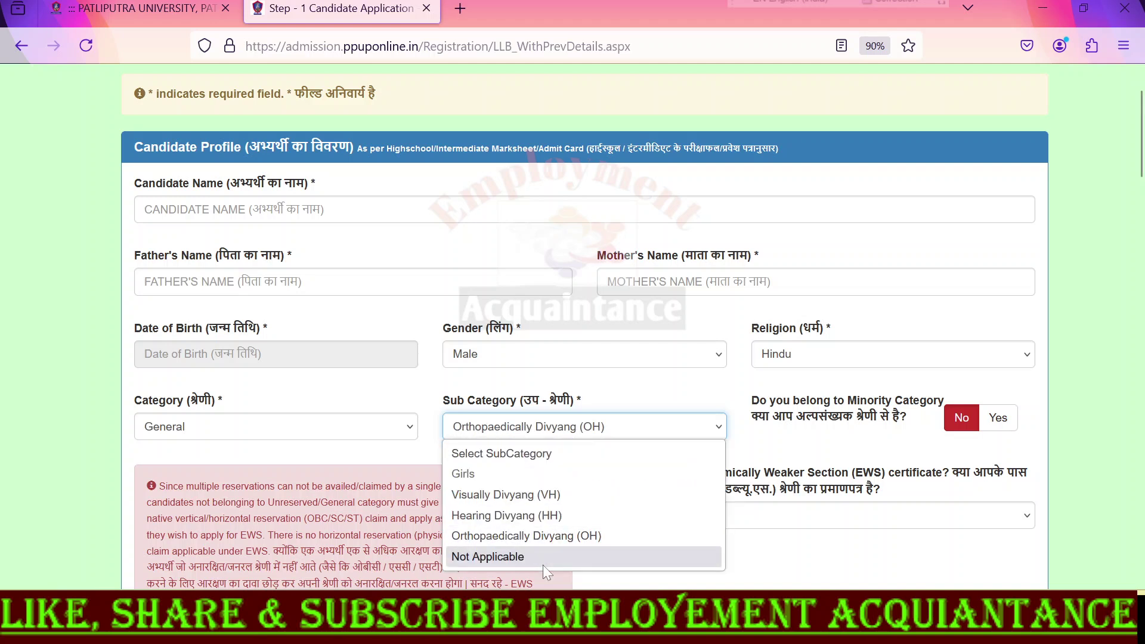
{"action": "left_click", "coordinate": [542, 560]}
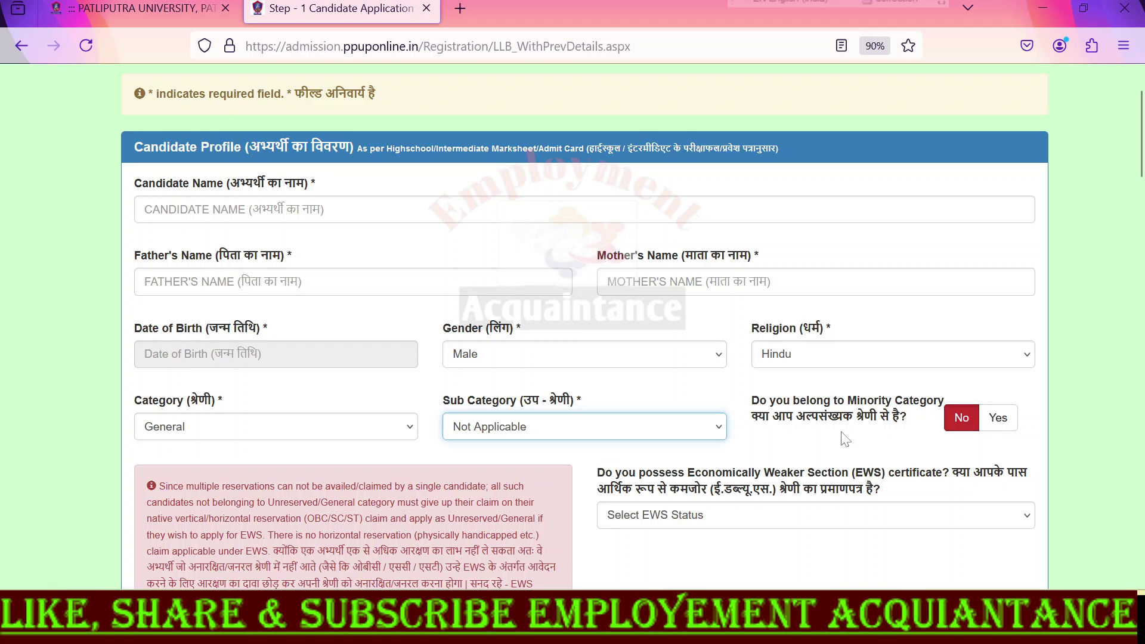
Answer No for belonging to a minority category and set the EWS certificate status to Not Applicable/No EWS.
{"action": "left_click", "coordinate": [997, 417]}
{"action": "left_click", "coordinate": [960, 417]}
{"action": "left_click", "coordinate": [656, 523]}
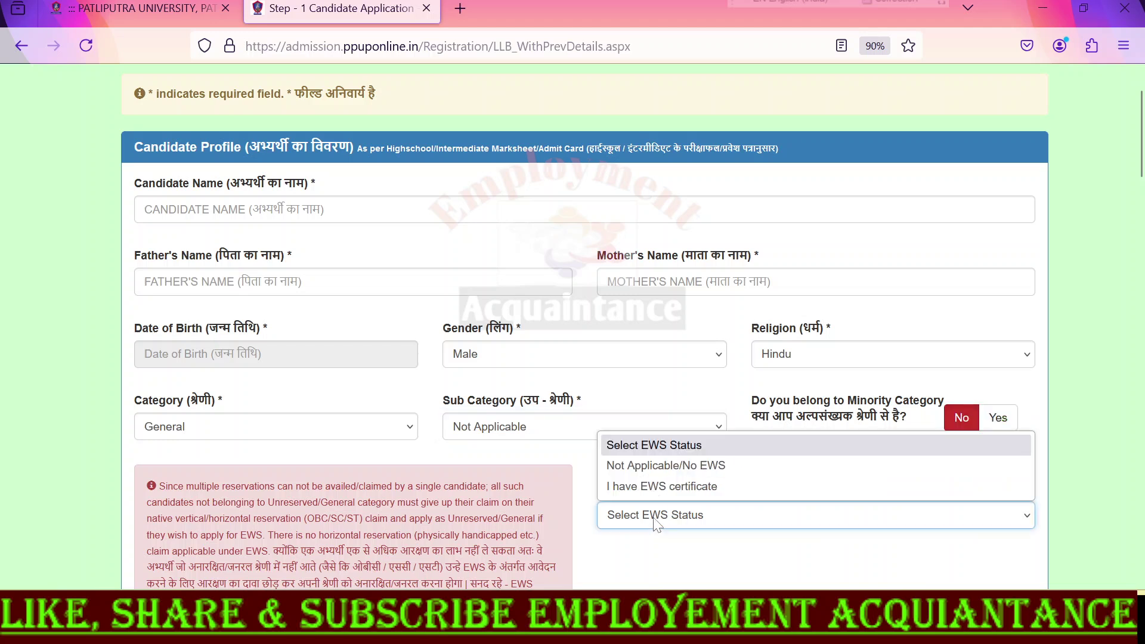
{"action": "left_click", "coordinate": [654, 468]}
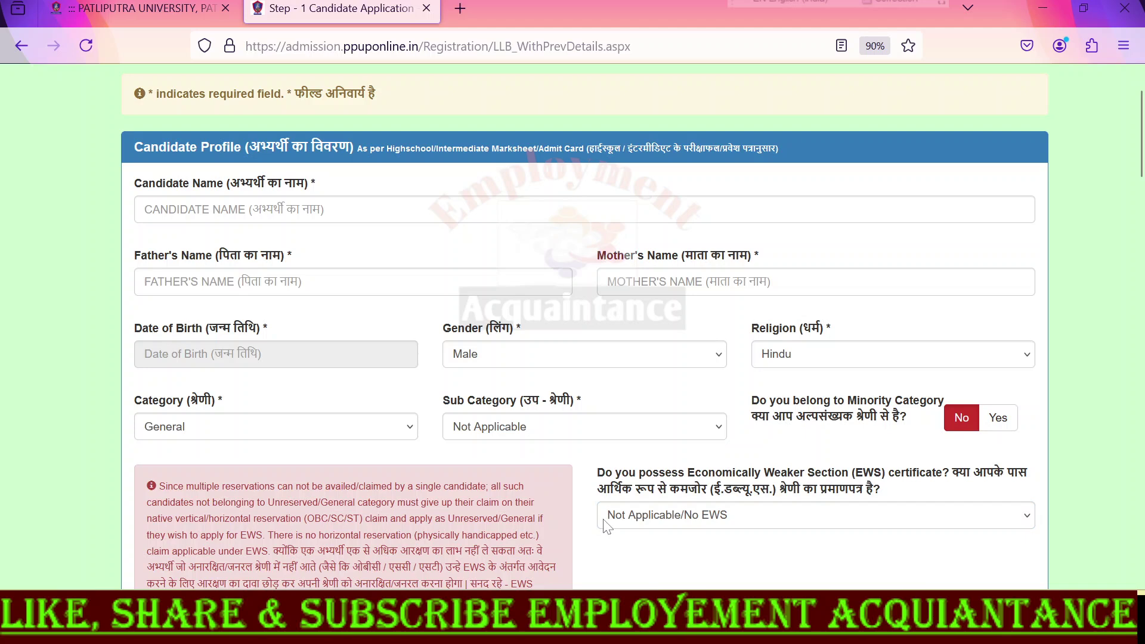
Set the domicile state to Bihar and place the cursor in the domicile certificate number field.
{"action": "scroll", "coordinate": [606, 526], "scroll_direction": "down", "scroll_amount": 5}
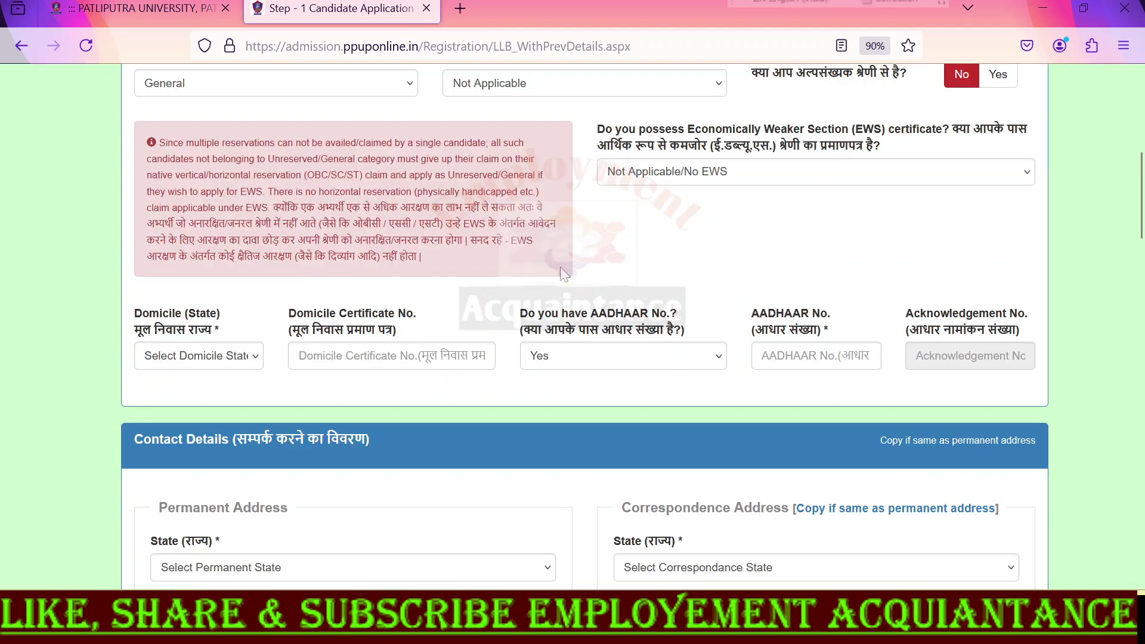
{"action": "left_click", "coordinate": [174, 355]}
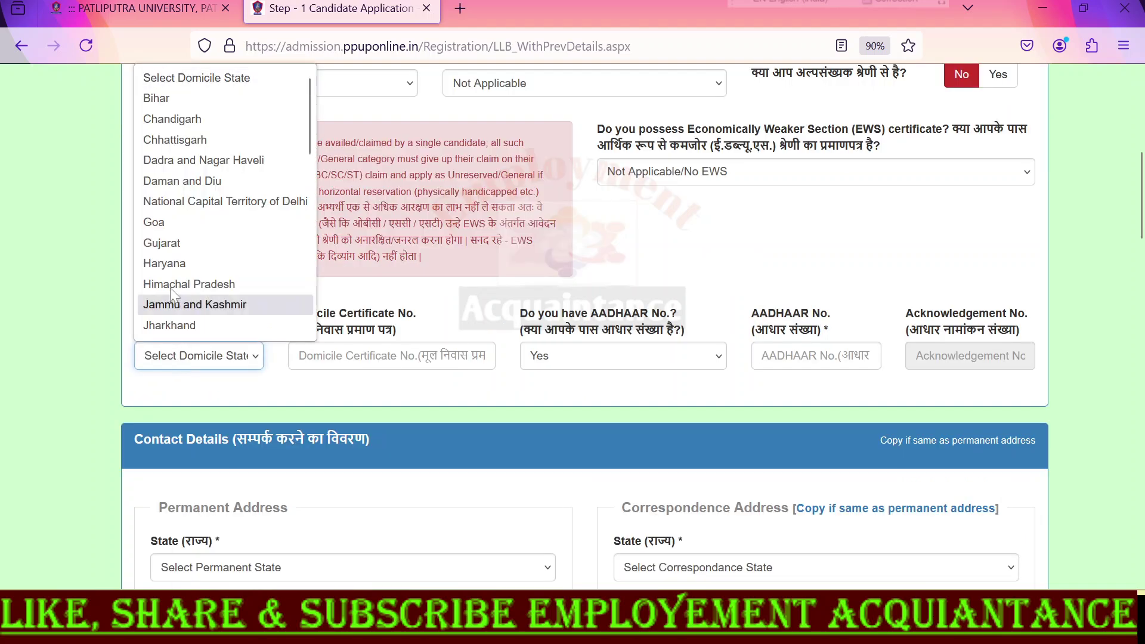
{"action": "left_click", "coordinate": [199, 98]}
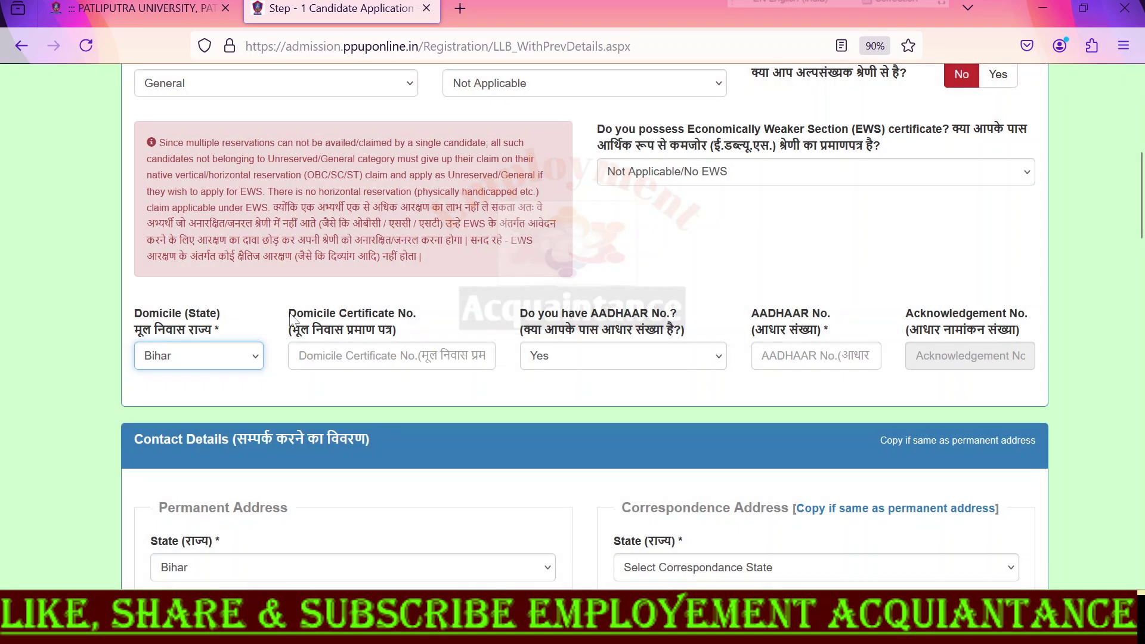
{"action": "left_click_drag", "start_coordinate": [290, 314], "coordinate": [450, 320]}
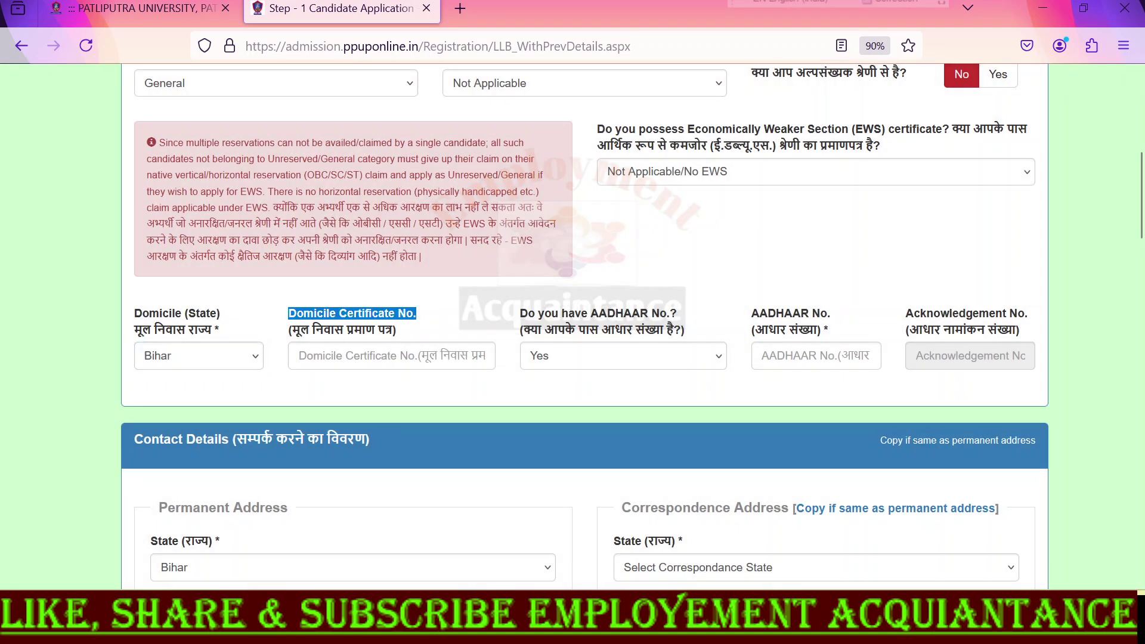
{"action": "left_click", "coordinate": [417, 355]}
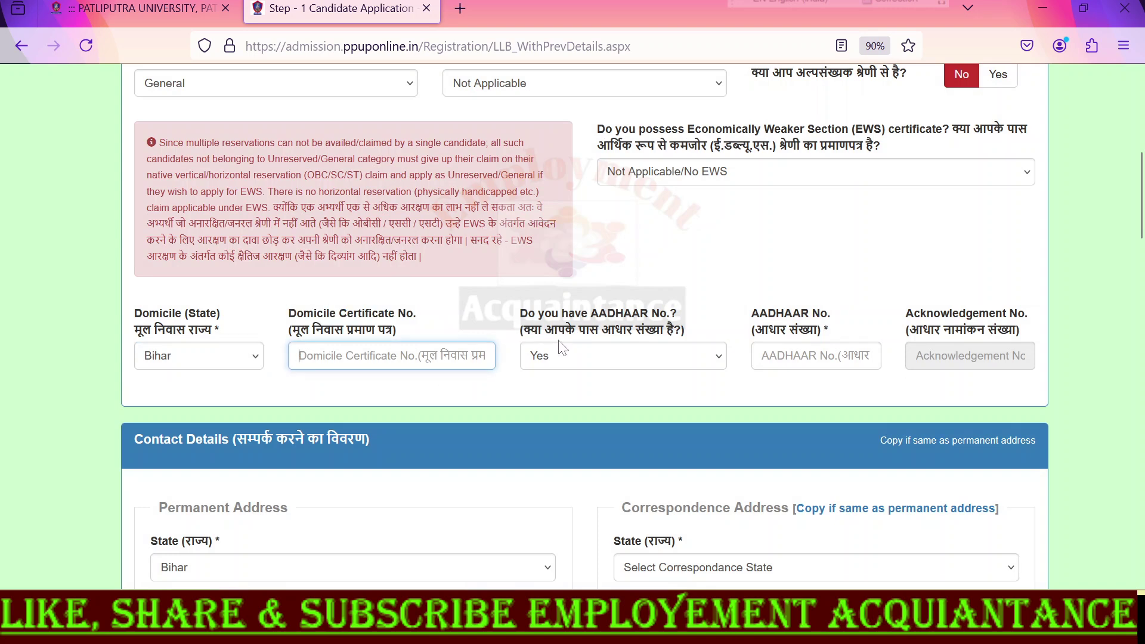
Place the cursor in the AADHAAR number field of the candidate profile.
{"action": "left_click", "coordinate": [544, 316]}
{"action": "left_click_drag", "start_coordinate": [545, 316], "coordinate": [1020, 331]}
{"action": "left_click", "coordinate": [816, 356]}
{"action": "left_click", "coordinate": [816, 355]}
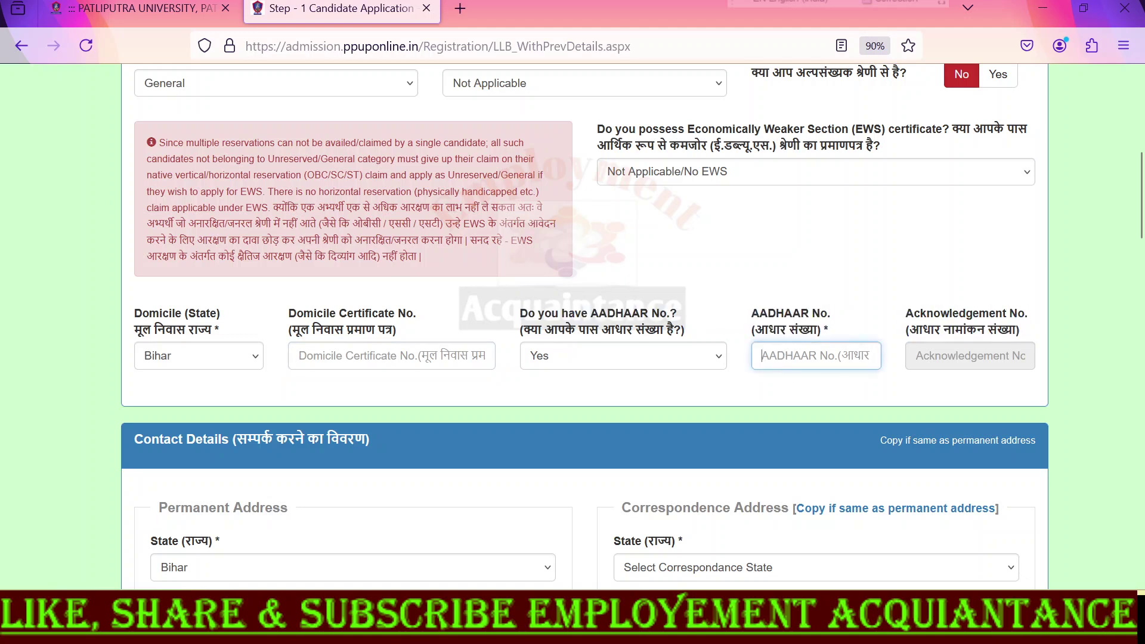
Set the passing year in the Secondary (10th) marks details to 2016.
{"action": "scroll", "coordinate": [664, 432], "scroll_direction": "down", "scroll_amount": 5}
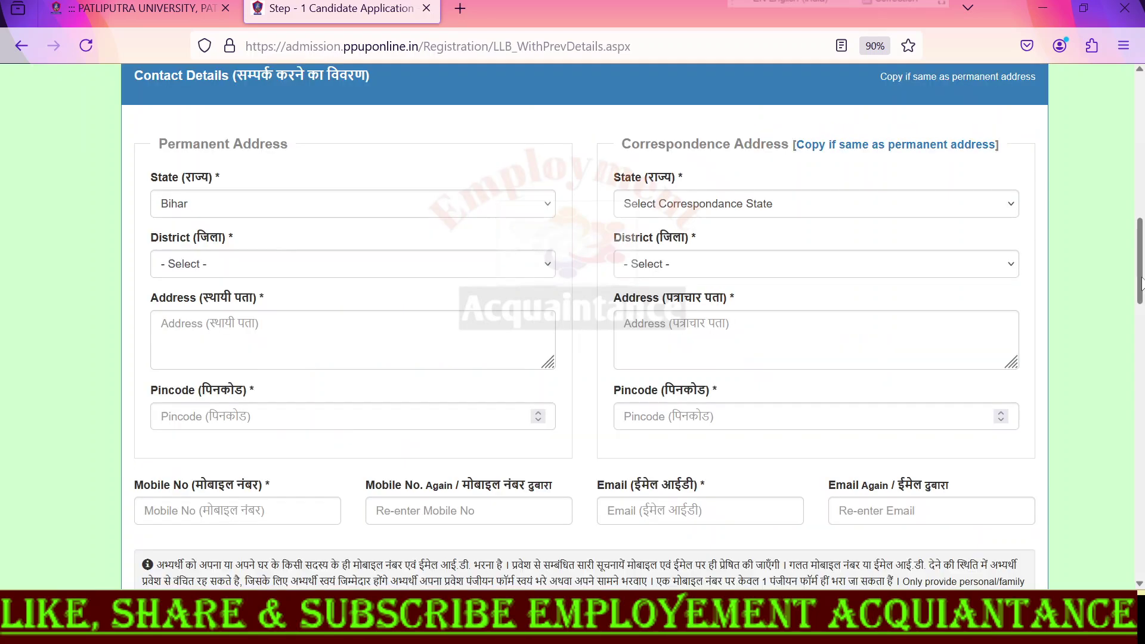
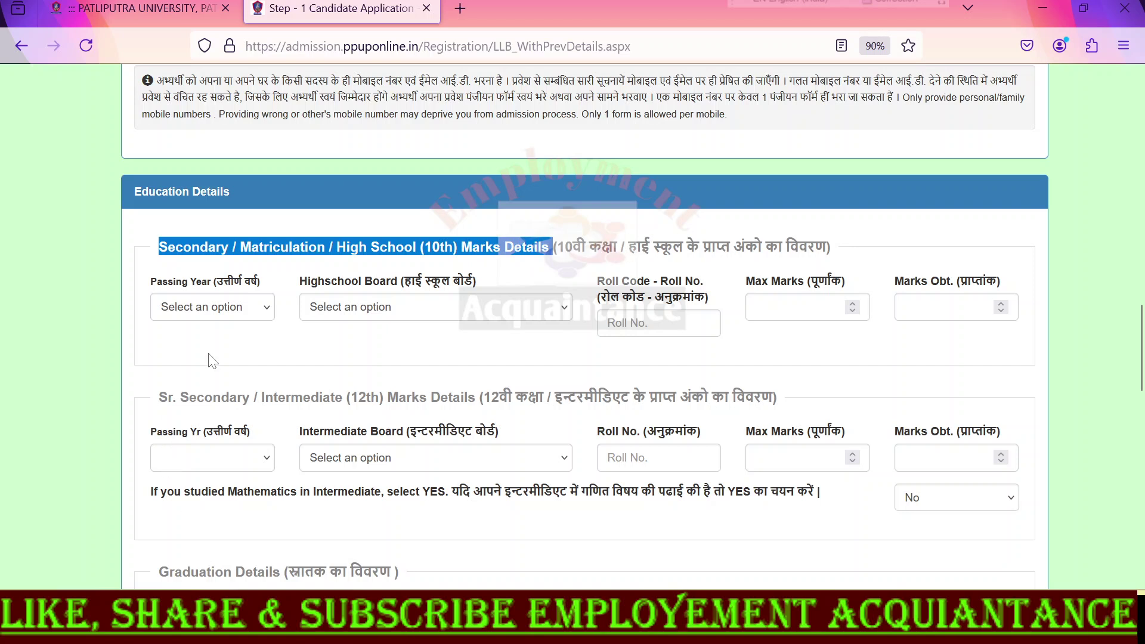
{"action": "left_click", "coordinate": [232, 307]}
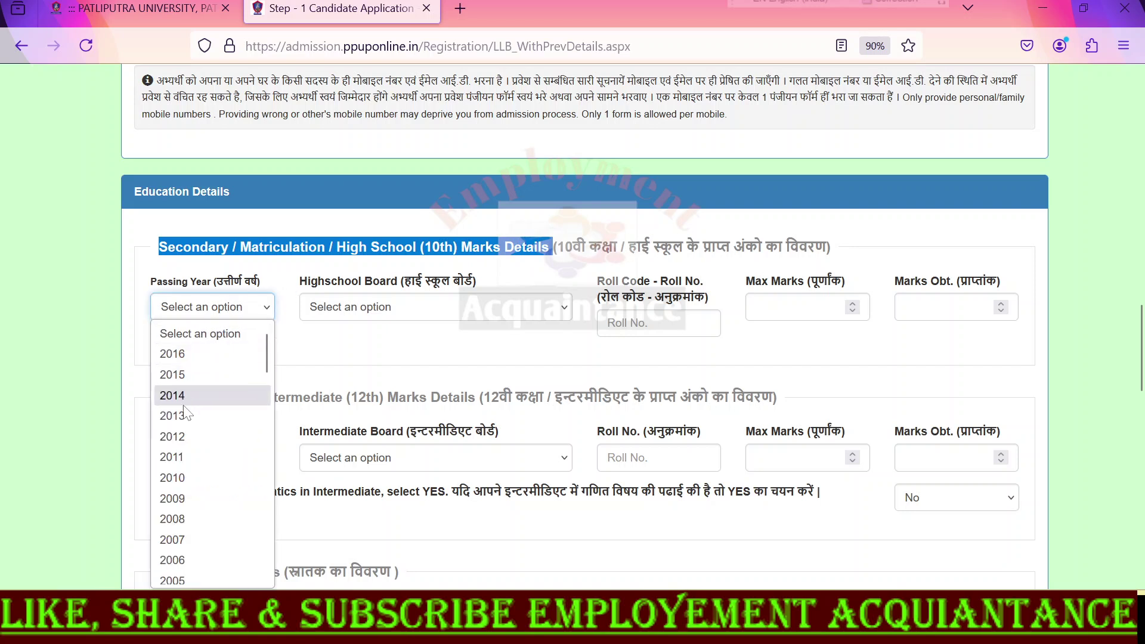
{"action": "left_click", "coordinate": [194, 353]}
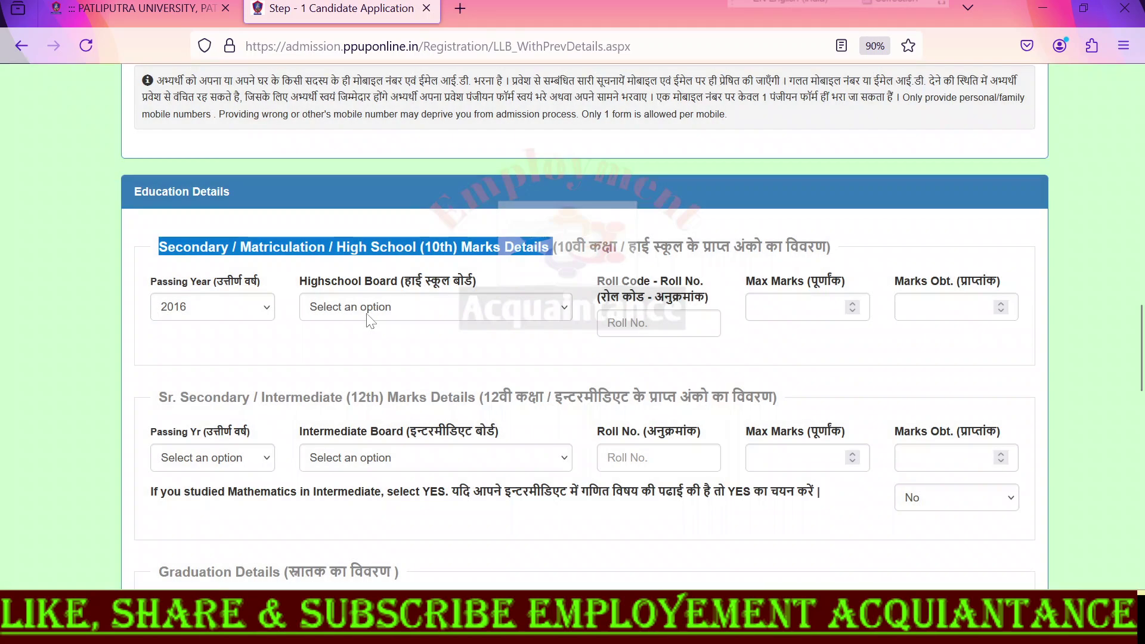
Select C.B.S.E. as the 10th high school board and place the cursor in its roll number field.
{"action": "left_click", "coordinate": [375, 317]}
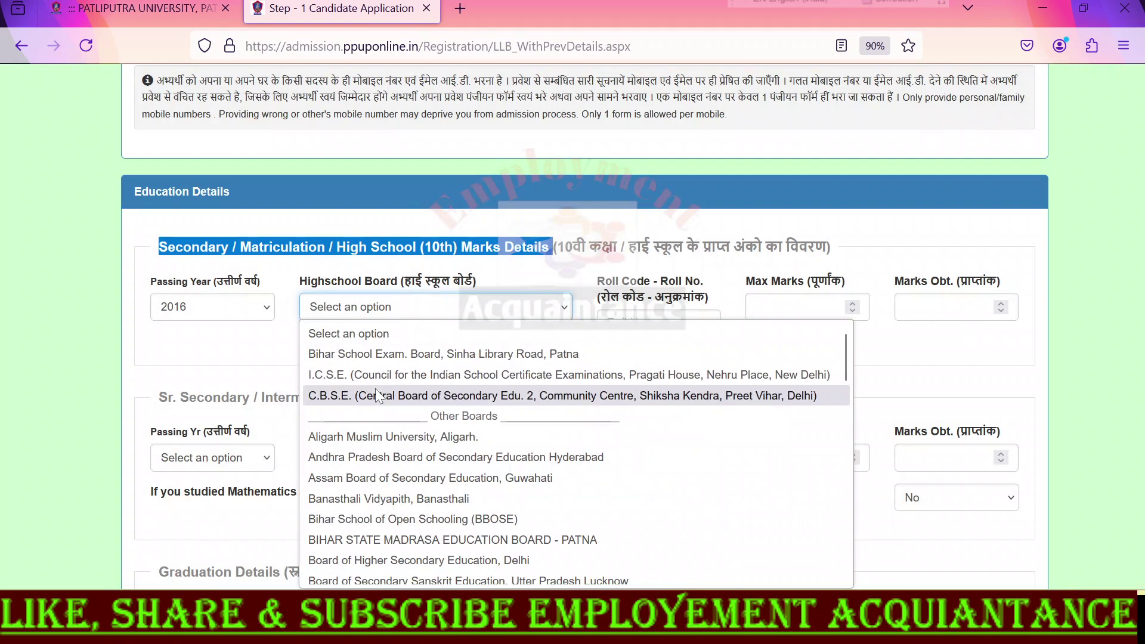
{"action": "key", "text": "Down"}
{"action": "key", "text": "Return"}
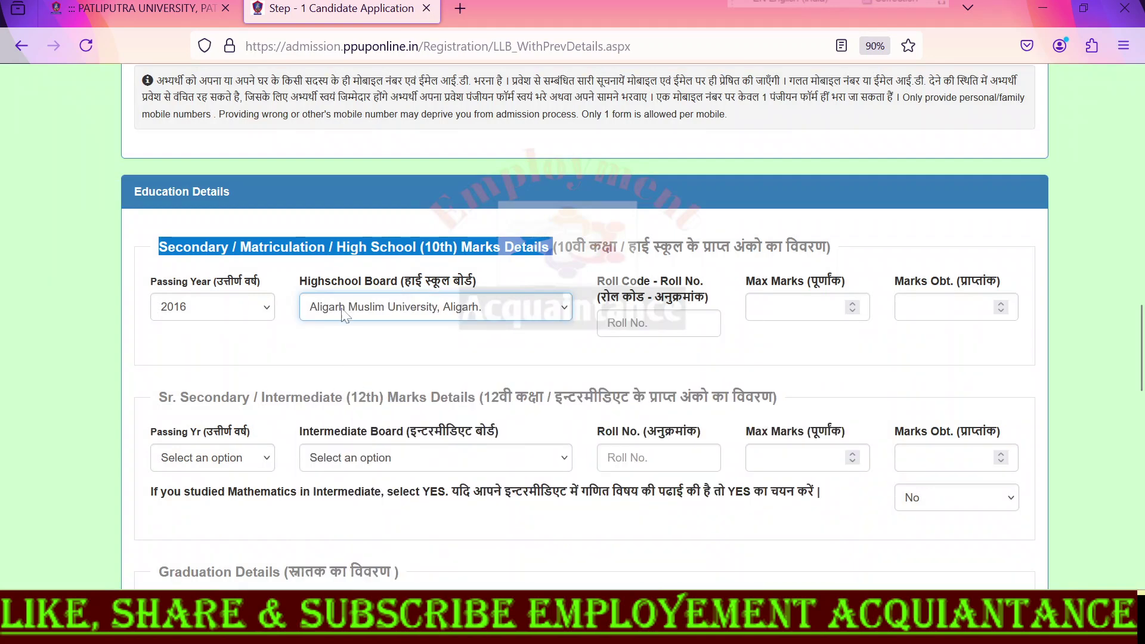
{"action": "left_click", "coordinate": [368, 315]}
{"action": "left_click", "coordinate": [385, 395]}
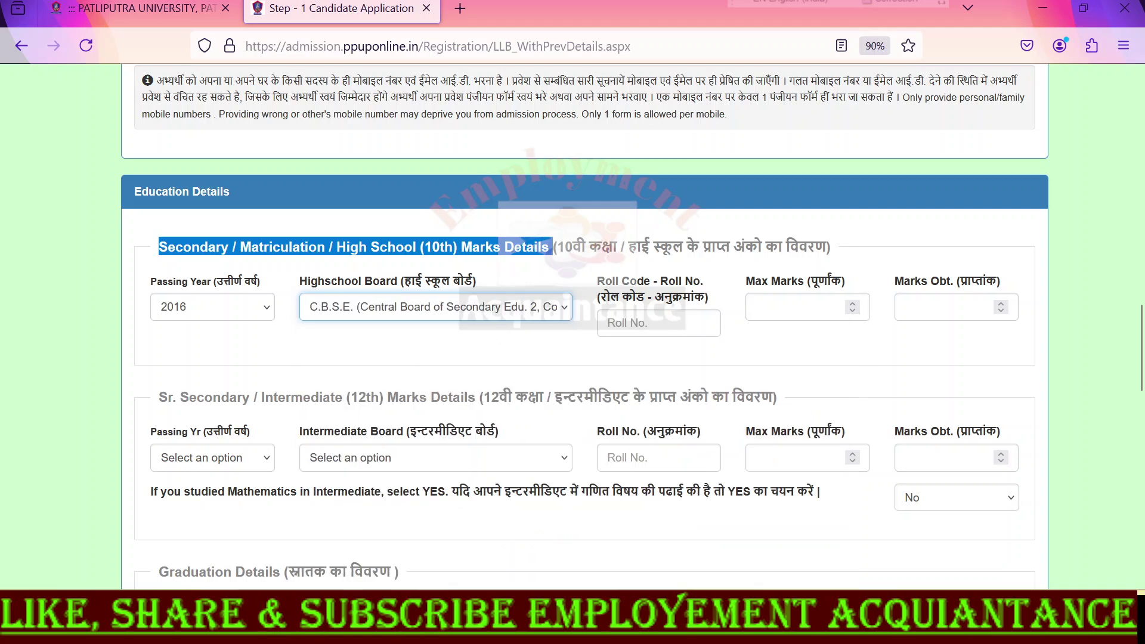
{"action": "left_click", "coordinate": [659, 316]}
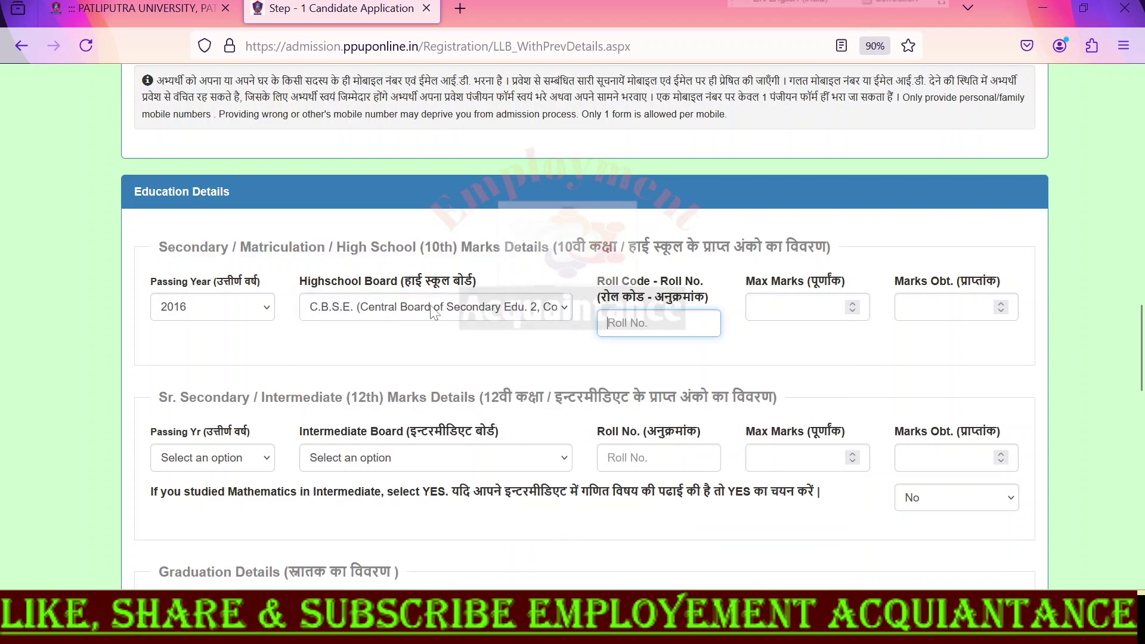
{"action": "scroll", "coordinate": [429, 313], "scroll_direction": "down", "scroll_amount": 20}
{"action": "scroll", "coordinate": [448, 242], "scroll_direction": "up", "scroll_amount": 20}
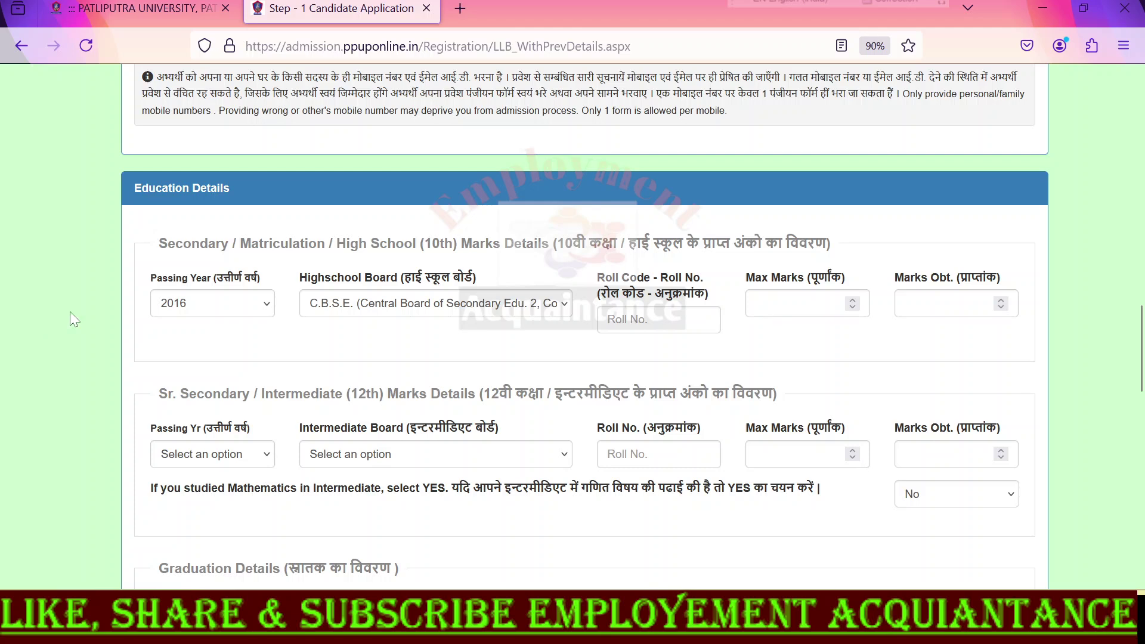
Set the 10th board to Bihar School Exam. Board, Sinha Library Road, Patna, and enter maximum marks of 500.
{"action": "left_click", "coordinate": [435, 298]}
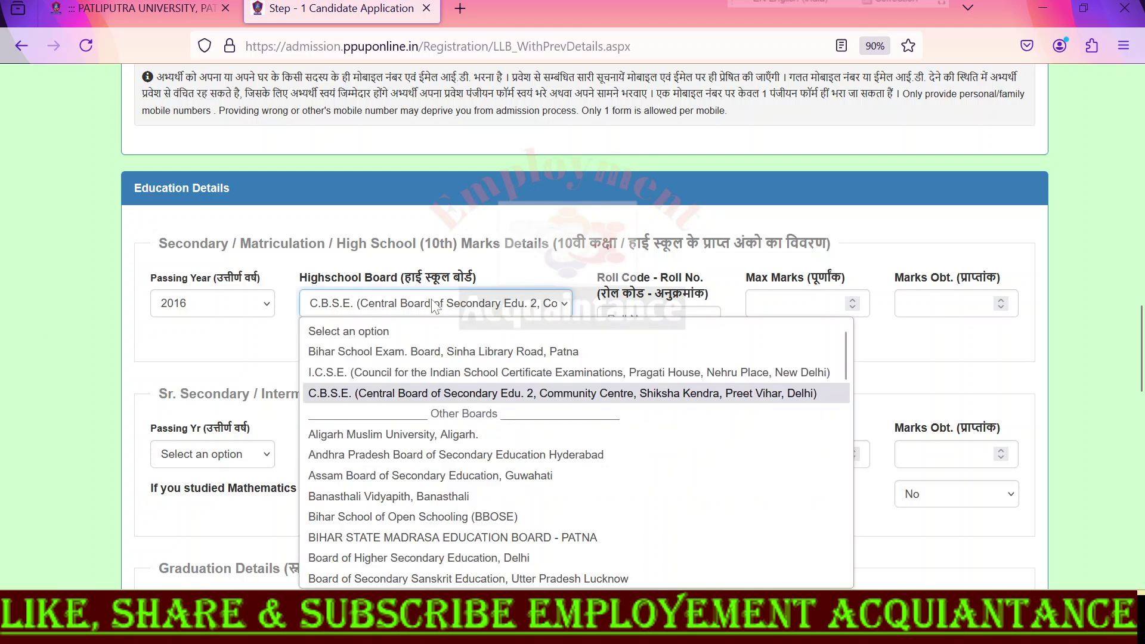
{"action": "left_click", "coordinate": [387, 352]}
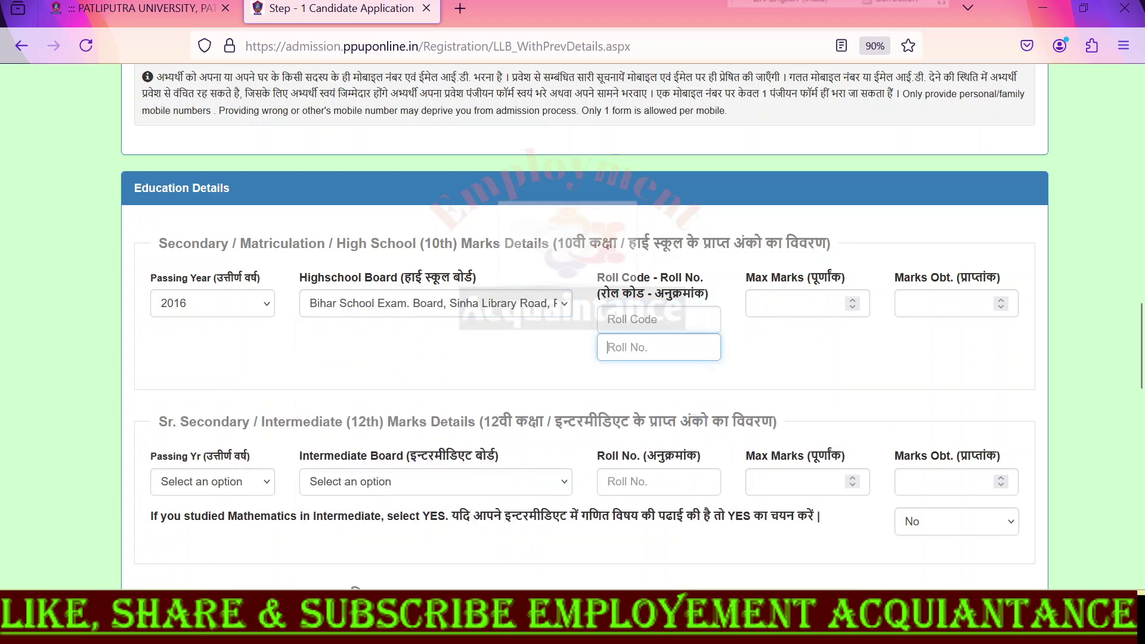
{"action": "left_click", "coordinate": [658, 347]}
{"action": "left_click", "coordinate": [799, 303]}
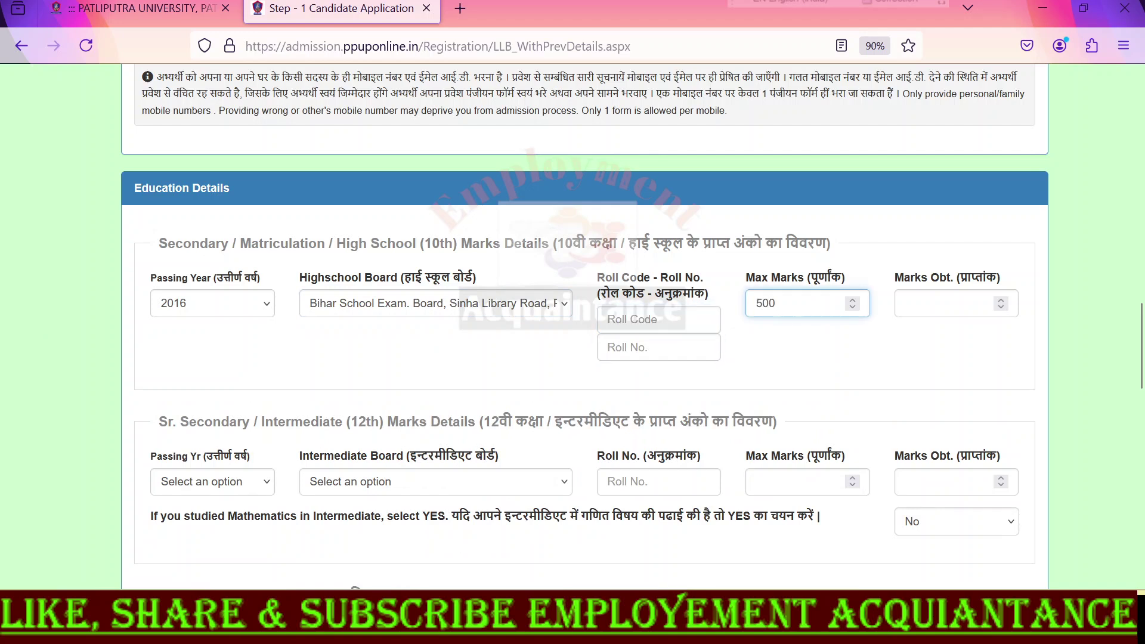
{"action": "left_click", "coordinate": [942, 303]}
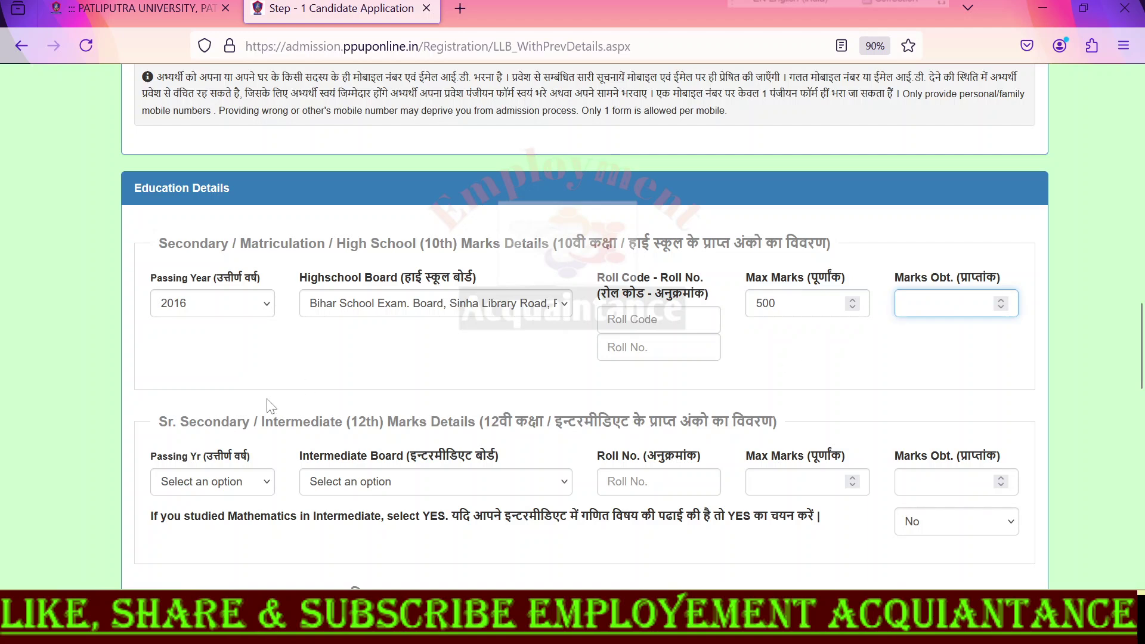
Set the Intermediate (12th) passing year to 2018 and its board to Bihar School Exam. Board, Sinha Library Road, Patna.
{"action": "left_click_drag", "start_coordinate": [159, 421], "coordinate": [745, 422]}
{"action": "left_click", "coordinate": [199, 481]}
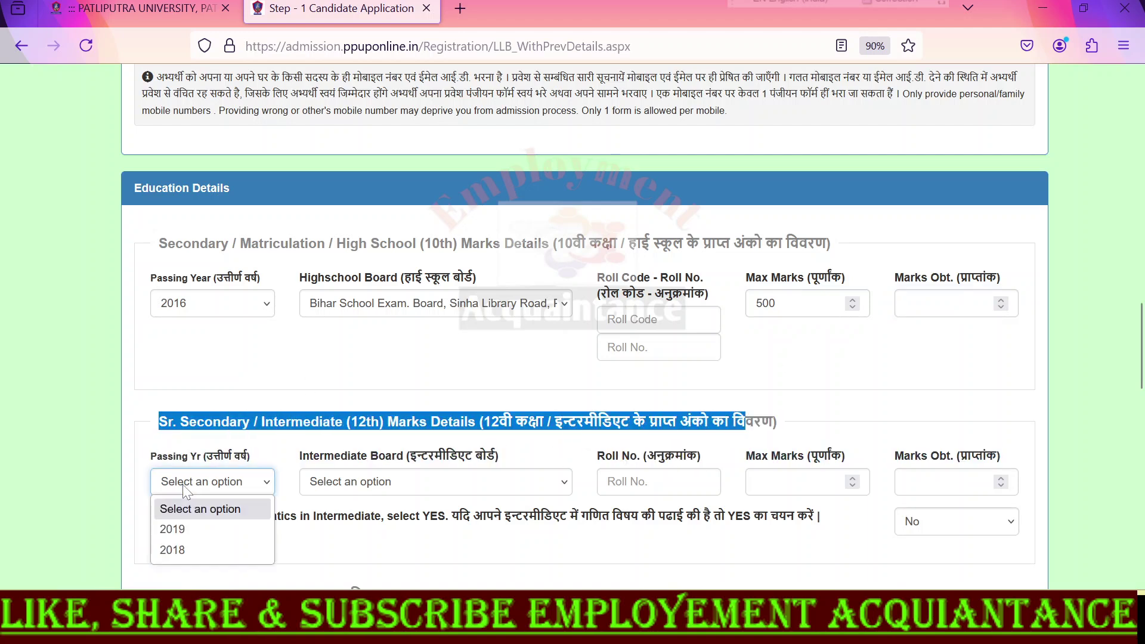
{"action": "left_click", "coordinate": [183, 548]}
{"action": "left_click", "coordinate": [382, 486]}
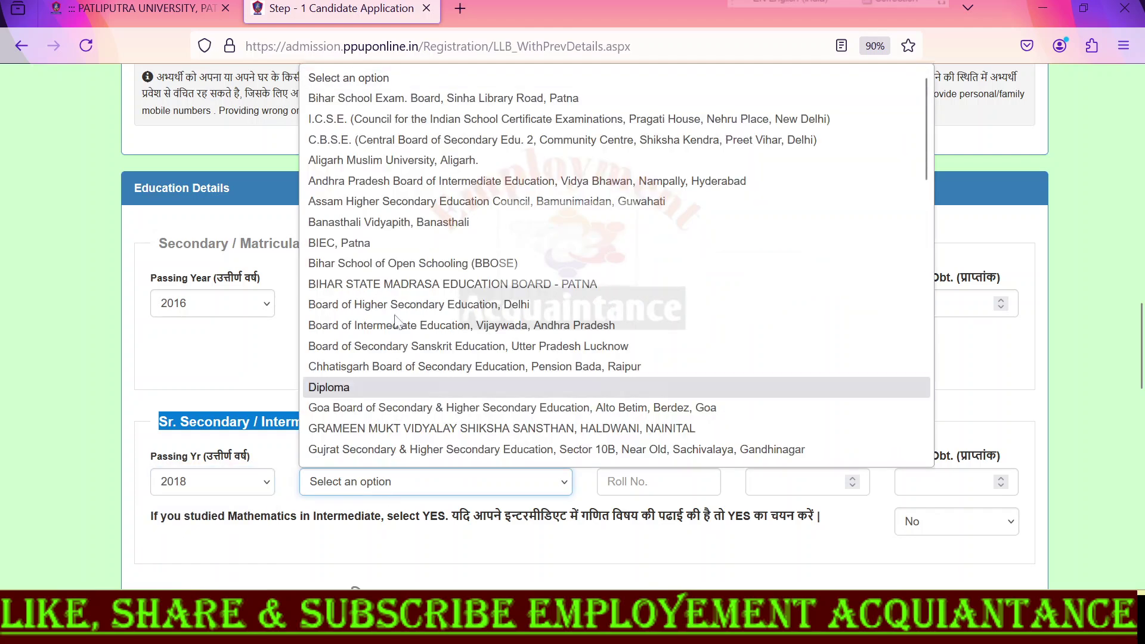
{"action": "left_click", "coordinate": [403, 99]}
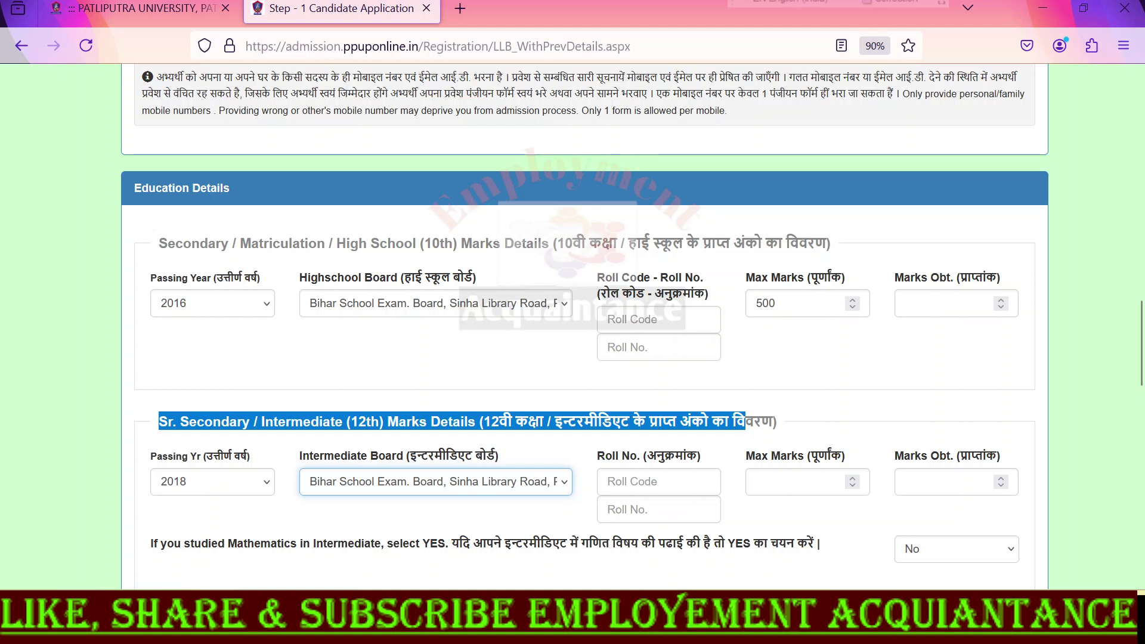
Enter 500 as the Intermediate maximum marks and place the cursor in the marks obtained field.
{"action": "key", "text": "Tab"}
{"action": "key", "text": "Tab"}
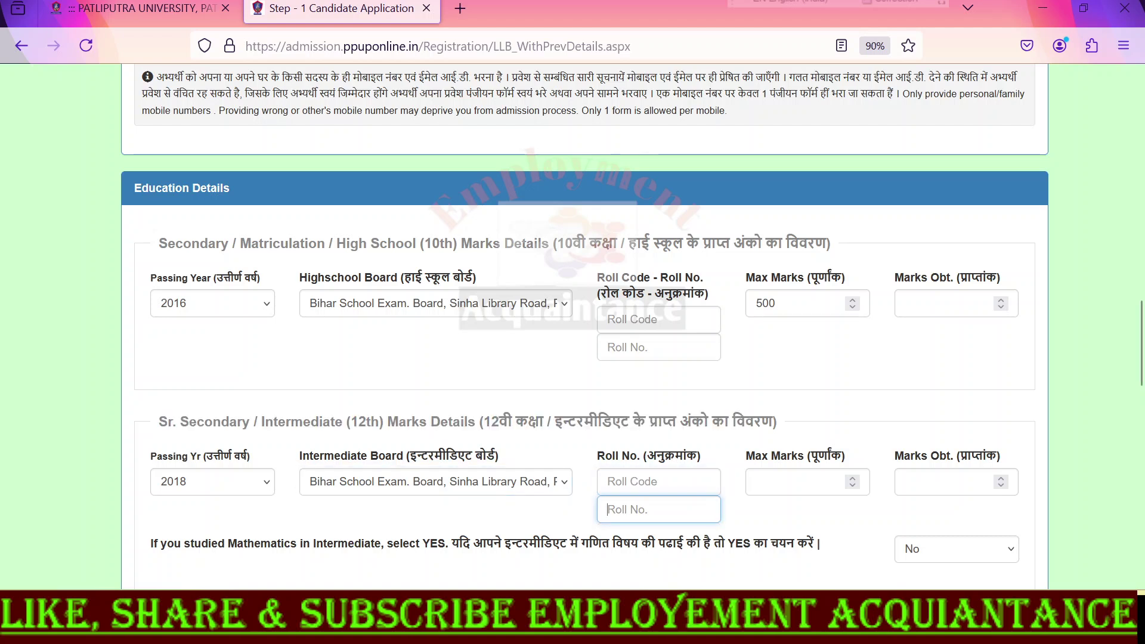
{"action": "left_click", "coordinate": [799, 481]}
{"action": "type", "text": "500"}
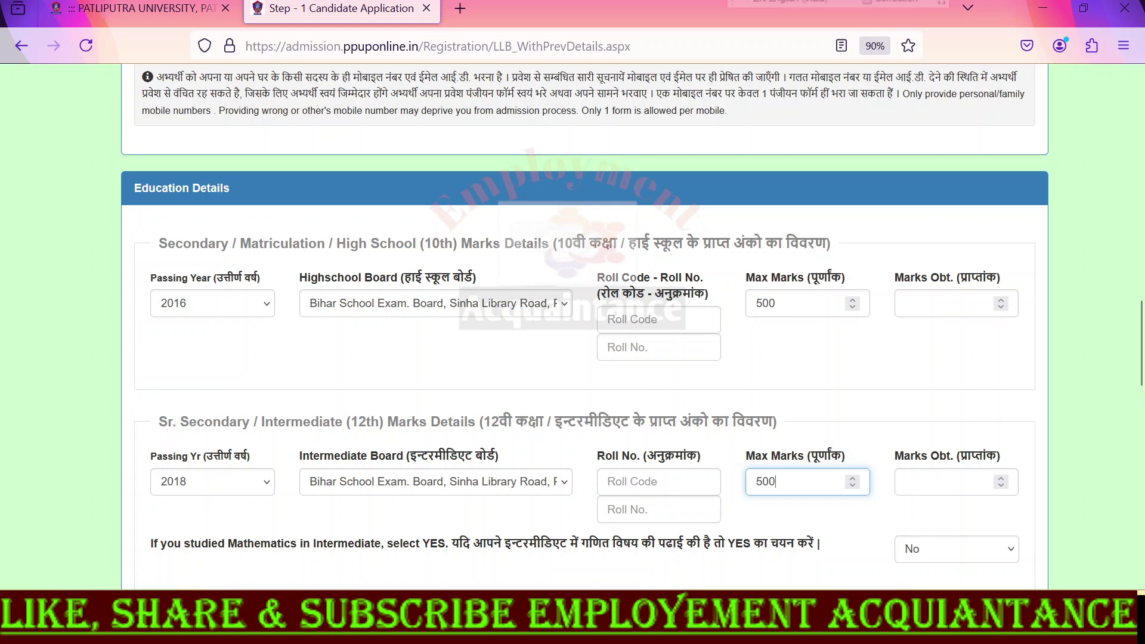
{"action": "key", "text": "Tab"}
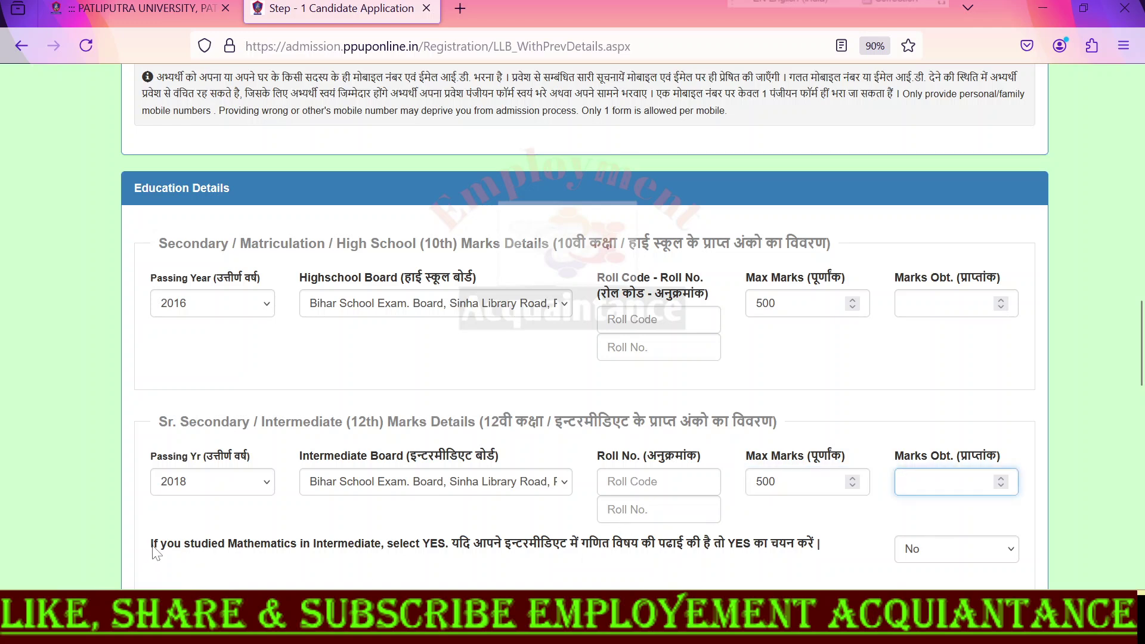
Choose the answer to whether Mathematics was studied in Intermediate.
{"action": "left_click_drag", "start_coordinate": [153, 551], "coordinate": [843, 551]}
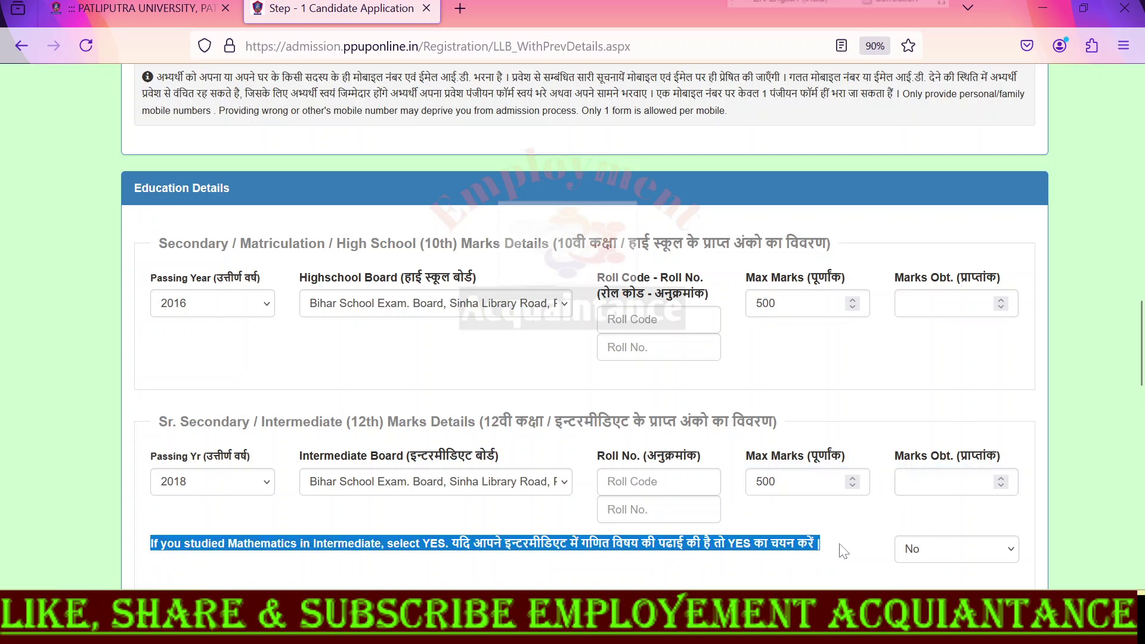
{"action": "left_click", "coordinate": [946, 549]}
{"action": "left_click", "coordinate": [945, 522]}
{"action": "left_click", "coordinate": [862, 552]}
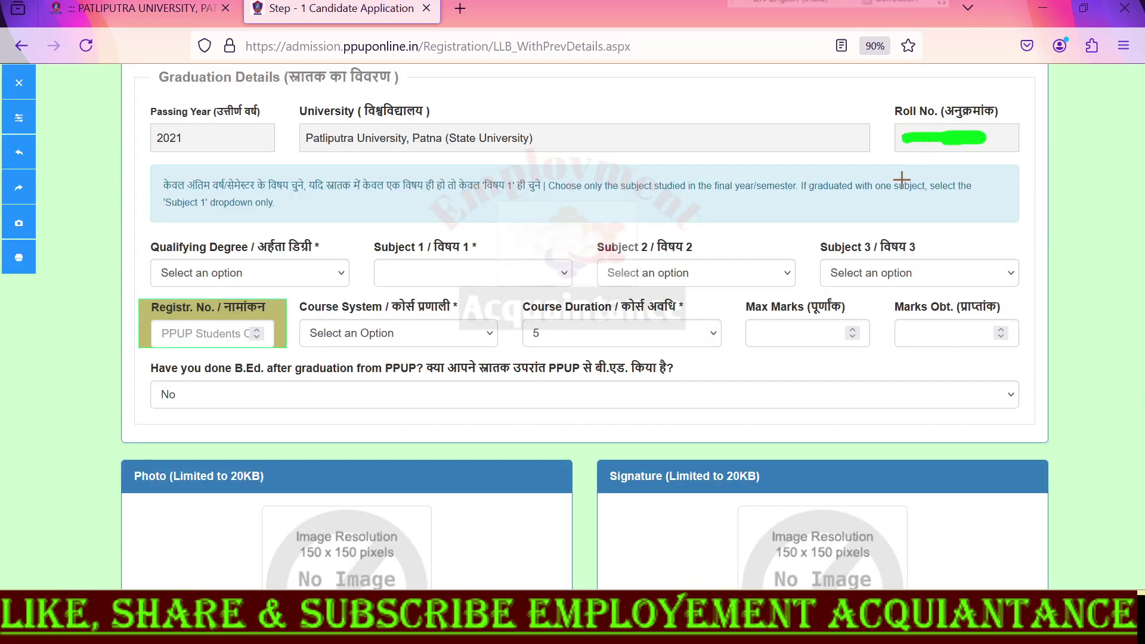
{"action": "mouse_move", "coordinate": [136, 80]}
{"action": "left_mouse_down"}
{"action": "mouse_move", "coordinate": [148, 107]}
{"action": "mouse_move", "coordinate": [175, 89]}
{"action": "left_mouse_up"}
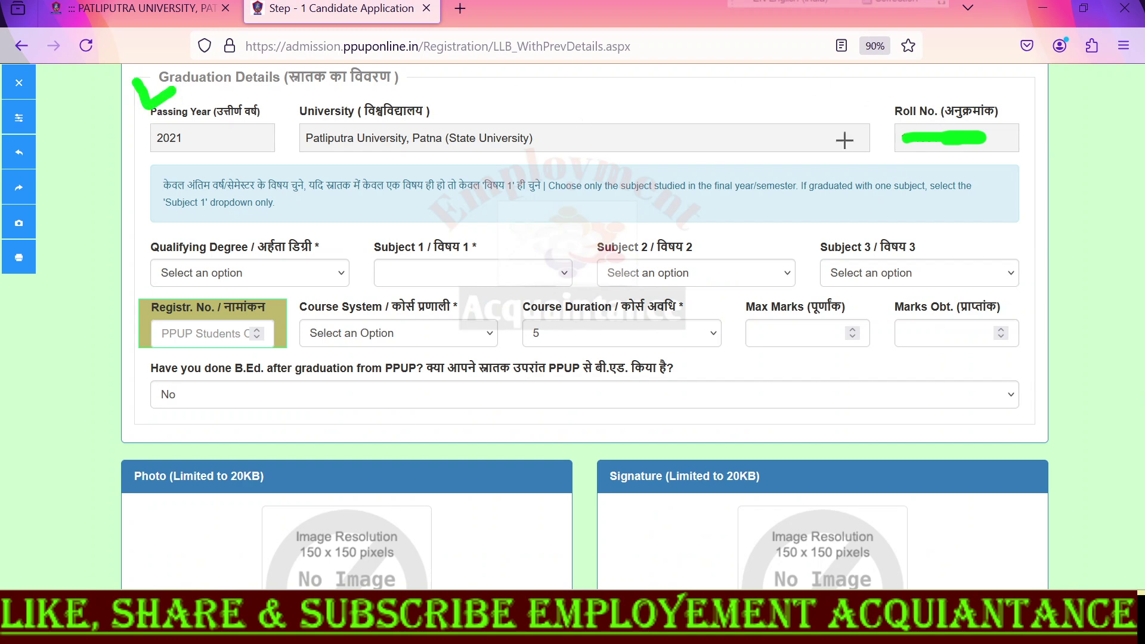
{"action": "mouse_move", "coordinate": [156, 235]}
{"action": "left_mouse_down"}
{"action": "mouse_move", "coordinate": [135, 240]}
{"action": "mouse_move", "coordinate": [129, 405]}
{"action": "mouse_move", "coordinate": [156, 444]}
{"action": "left_mouse_up"}
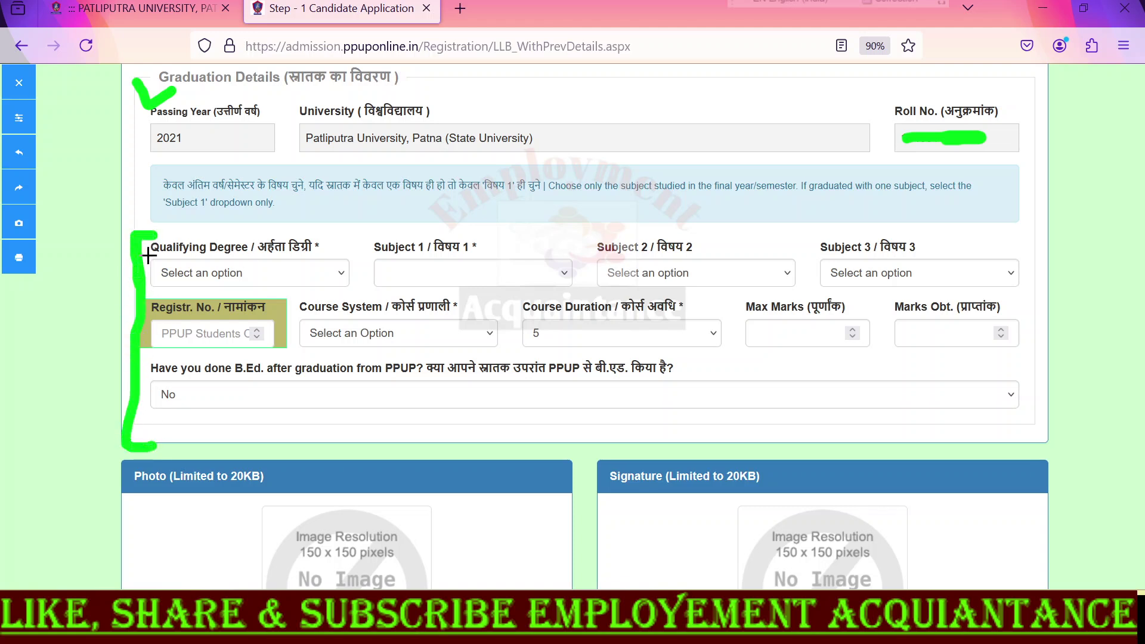
{"action": "mouse_move", "coordinate": [996, 237]}
{"action": "left_mouse_down"}
{"action": "mouse_move", "coordinate": [1032, 245]}
{"action": "mouse_move", "coordinate": [1043, 429]}
{"action": "mouse_move", "coordinate": [973, 454]}
{"action": "left_mouse_up"}
{"action": "key", "text": "Escape"}
Set the qualifying degree in the graduation details to B.Sc. Mathematics (Hons/Major).
{"action": "scroll", "coordinate": [109, 181], "scroll_direction": "down", "scroll_amount": 2}
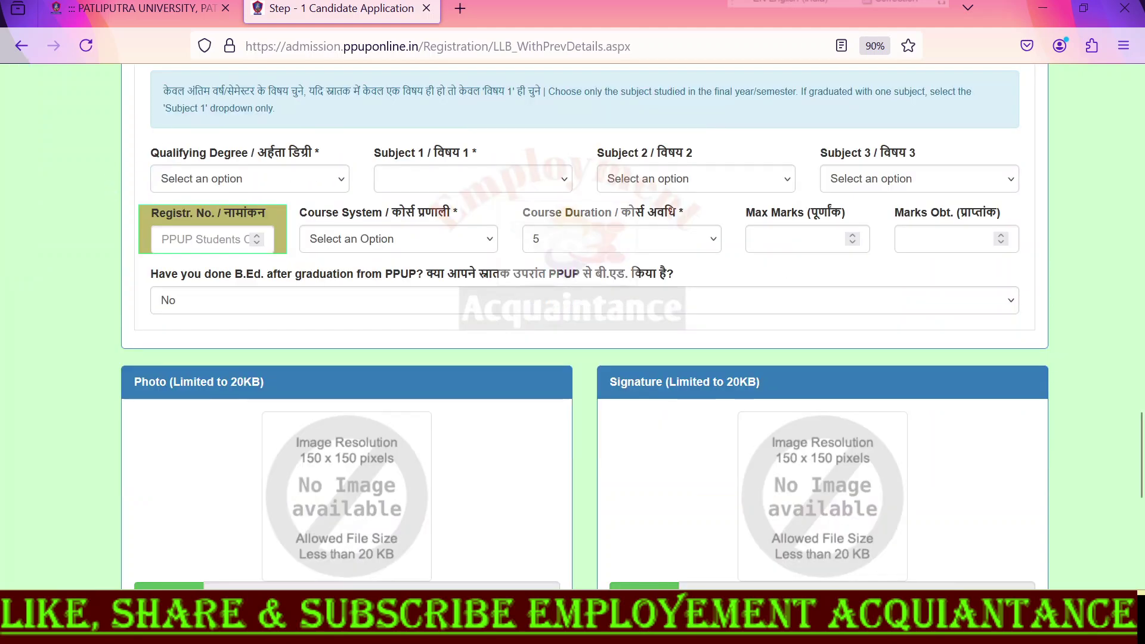
{"action": "left_click_drag", "start_coordinate": [163, 92], "coordinate": [260, 108]}
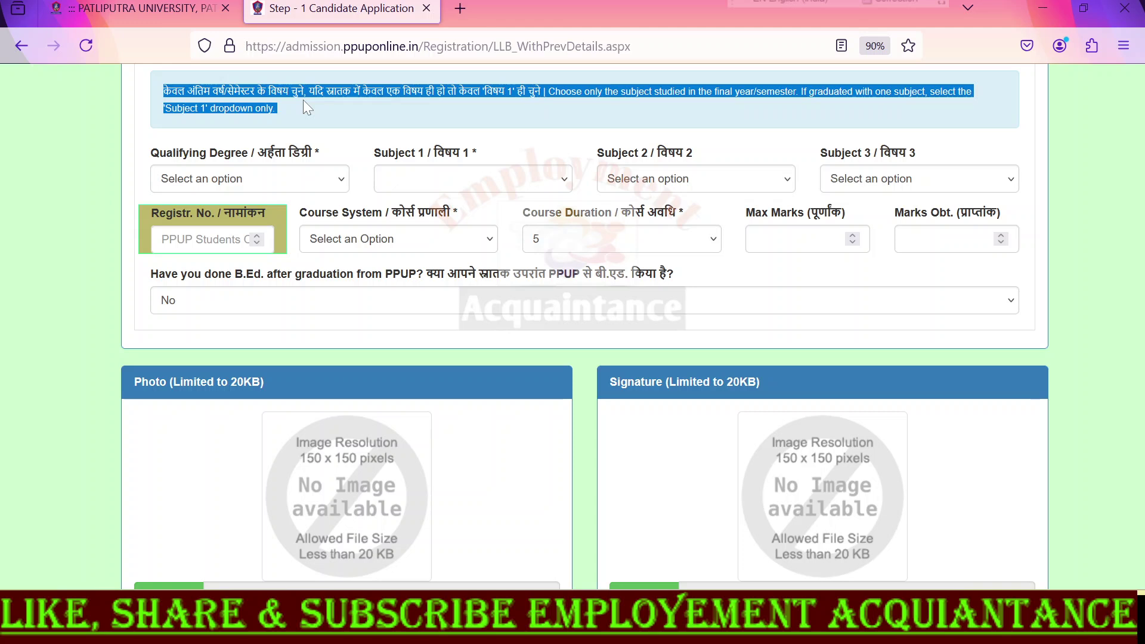
{"action": "left_click", "coordinate": [241, 187]}
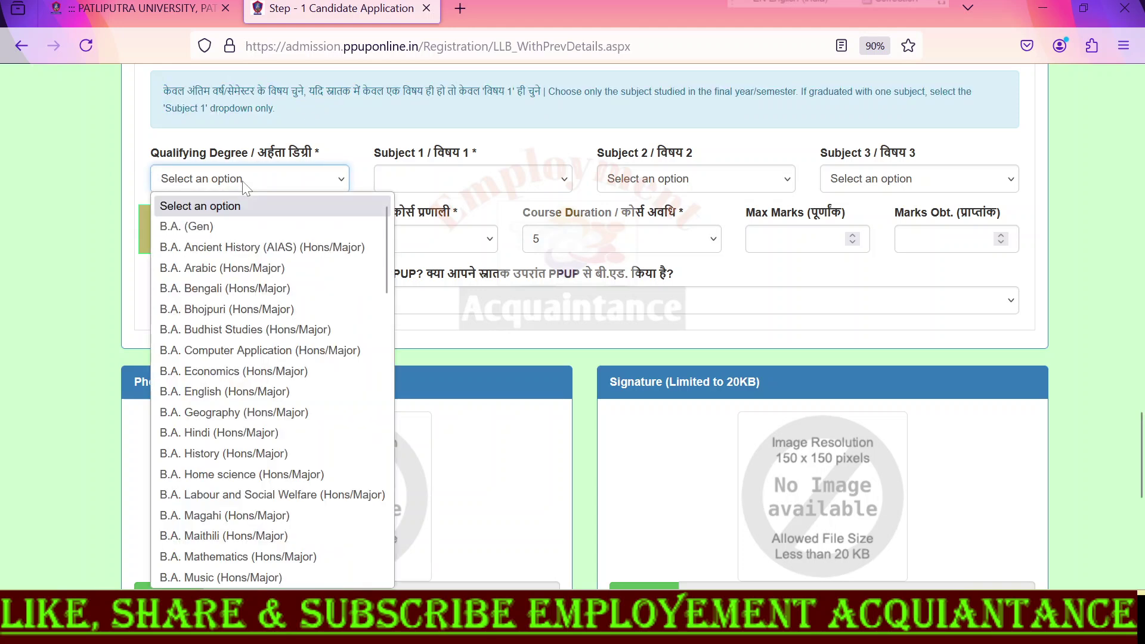
{"action": "left_click_drag", "start_coordinate": [382, 244], "coordinate": [399, 455]}
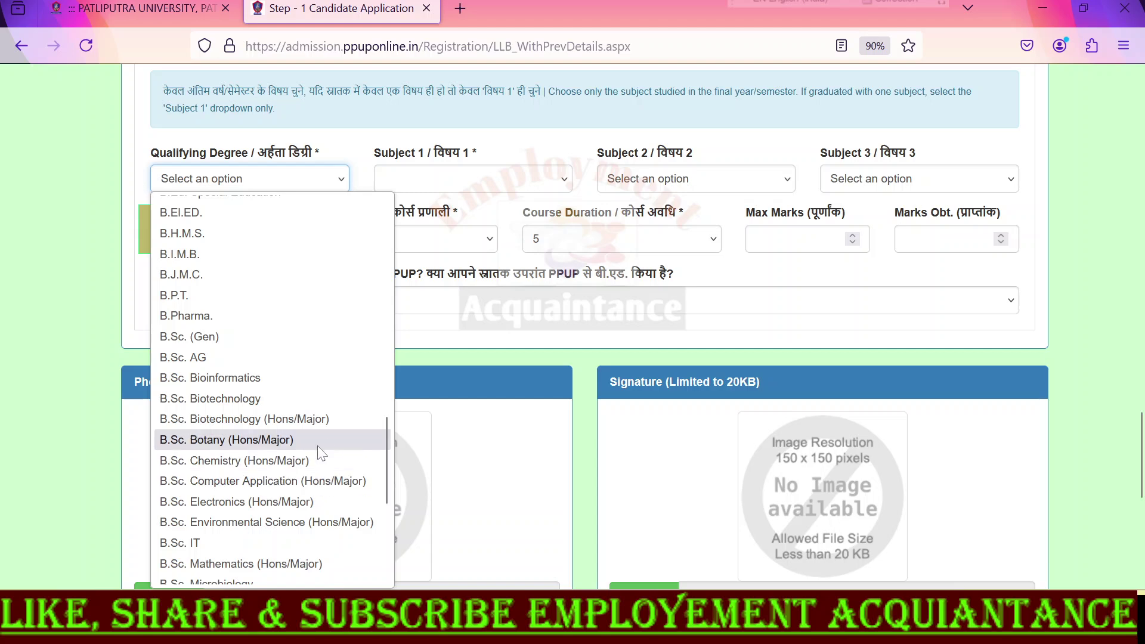
{"action": "left_click", "coordinate": [300, 563]}
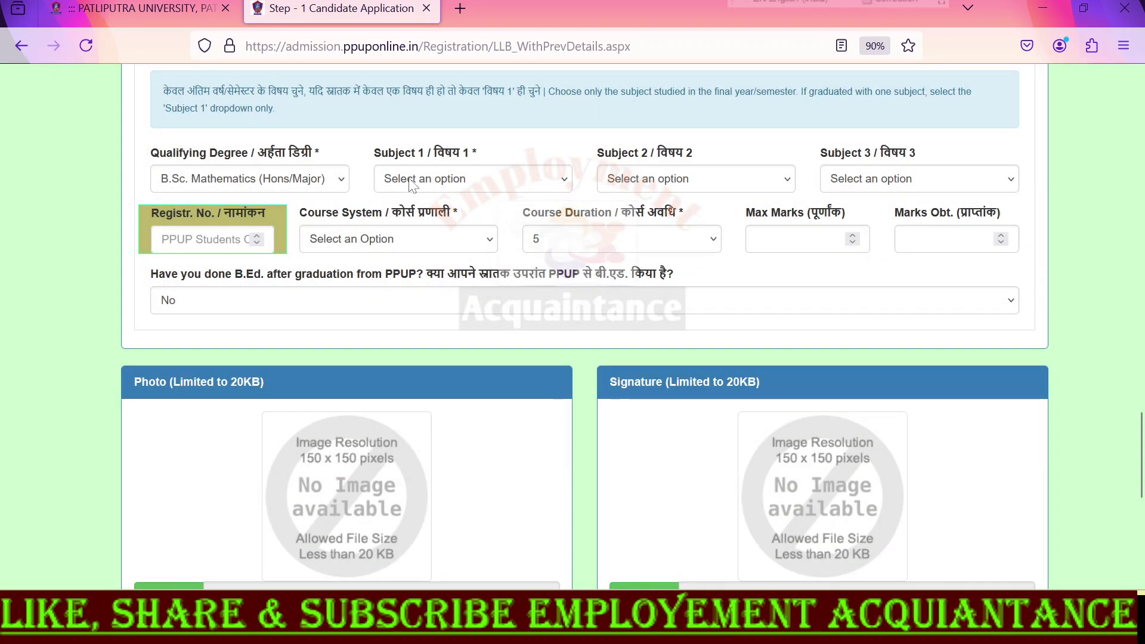
Set Subject 1 to Mathematics and check the options offered for Subject 2 without choosing one.
{"action": "left_click", "coordinate": [410, 184]}
{"action": "left_click", "coordinate": [428, 227]}
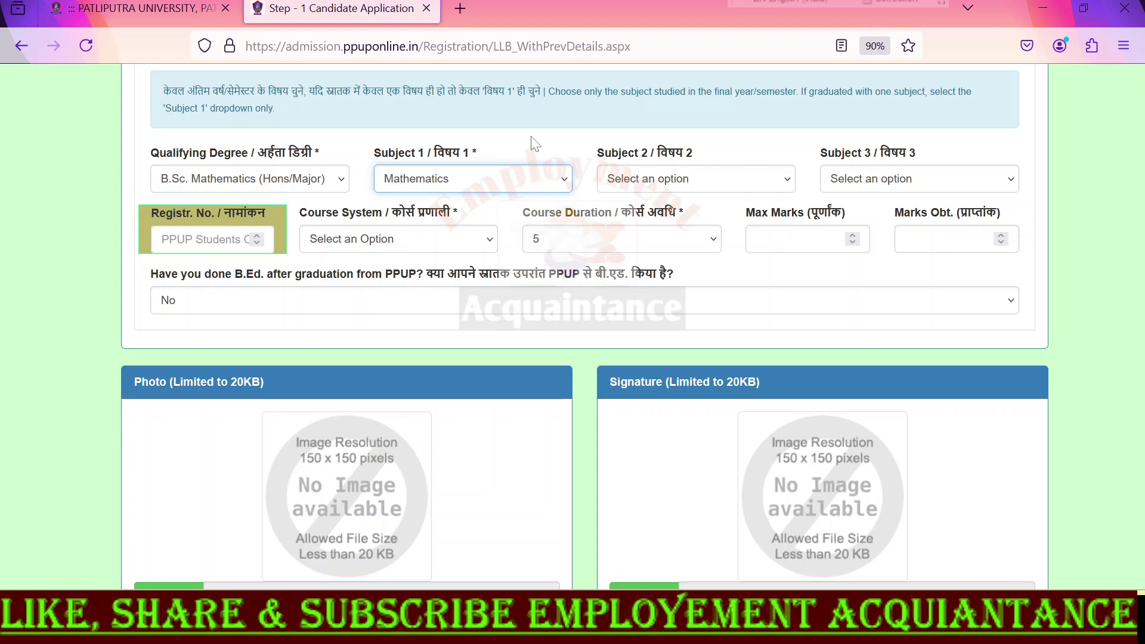
{"action": "left_click", "coordinate": [668, 180]}
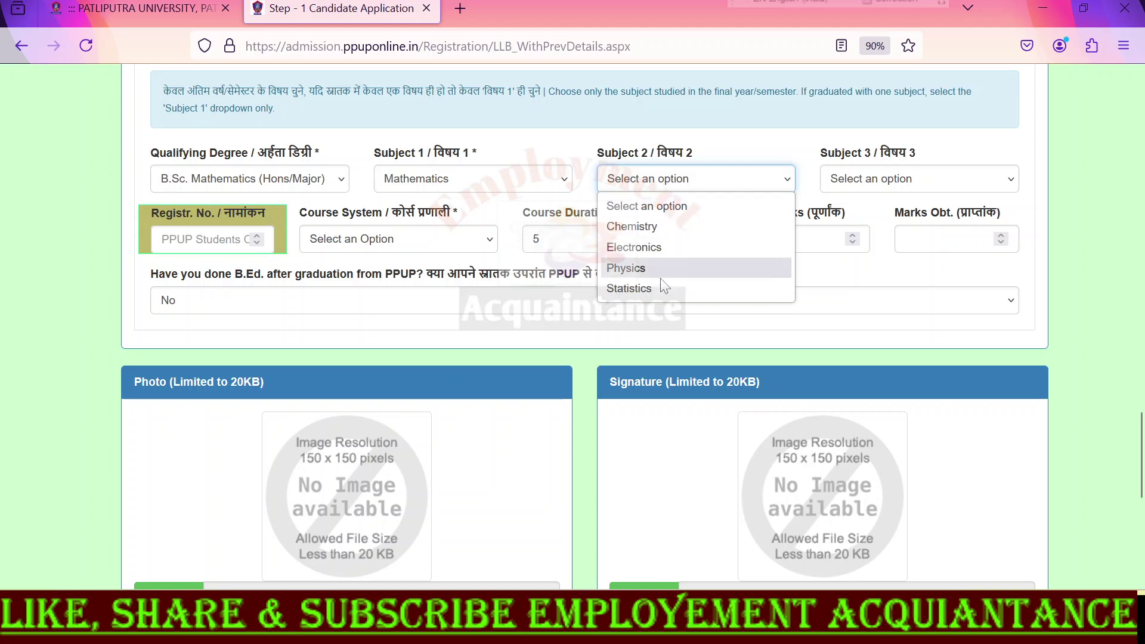
{"action": "left_click", "coordinate": [701, 142]}
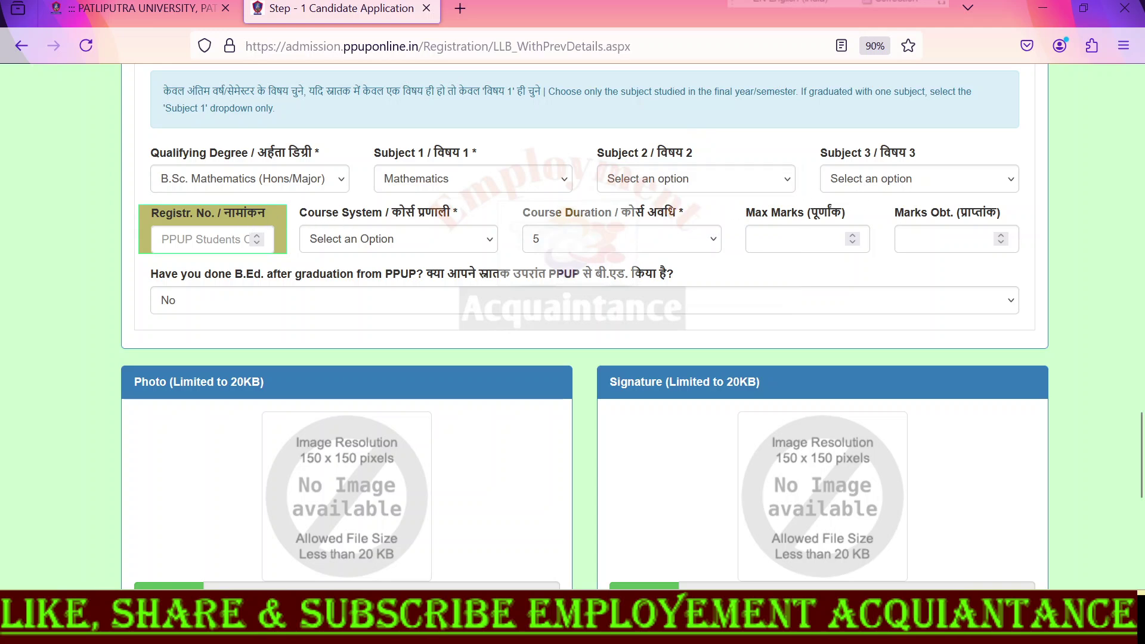
Visit the graduation registration number field and set the course system to Yearly.
{"action": "left_click", "coordinate": [202, 239]}
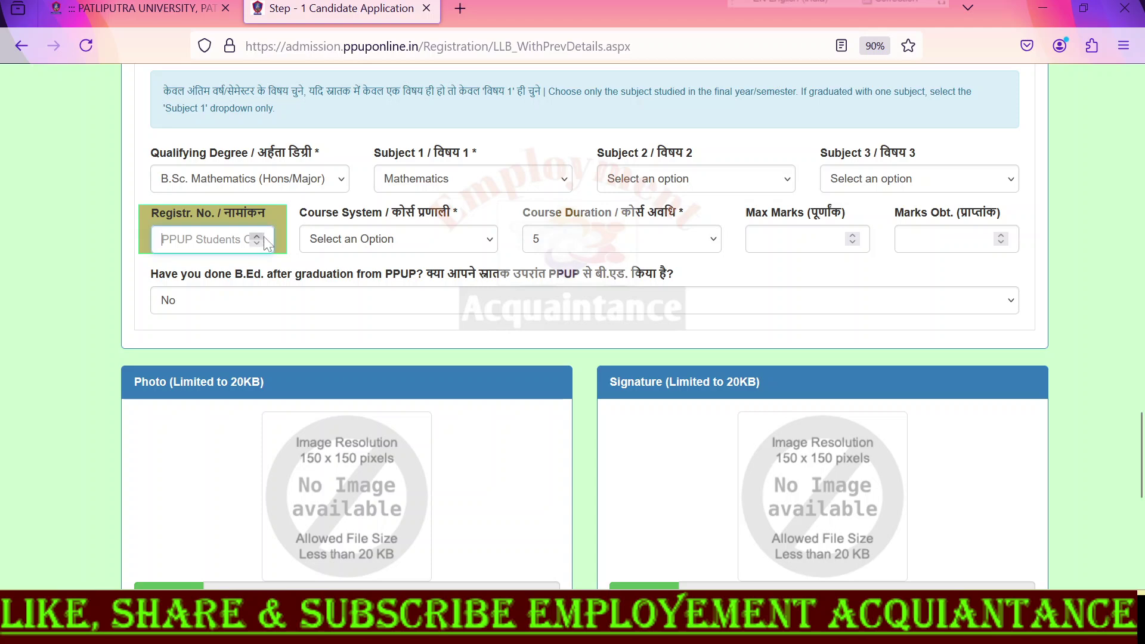
{"action": "left_click", "coordinate": [349, 240]}
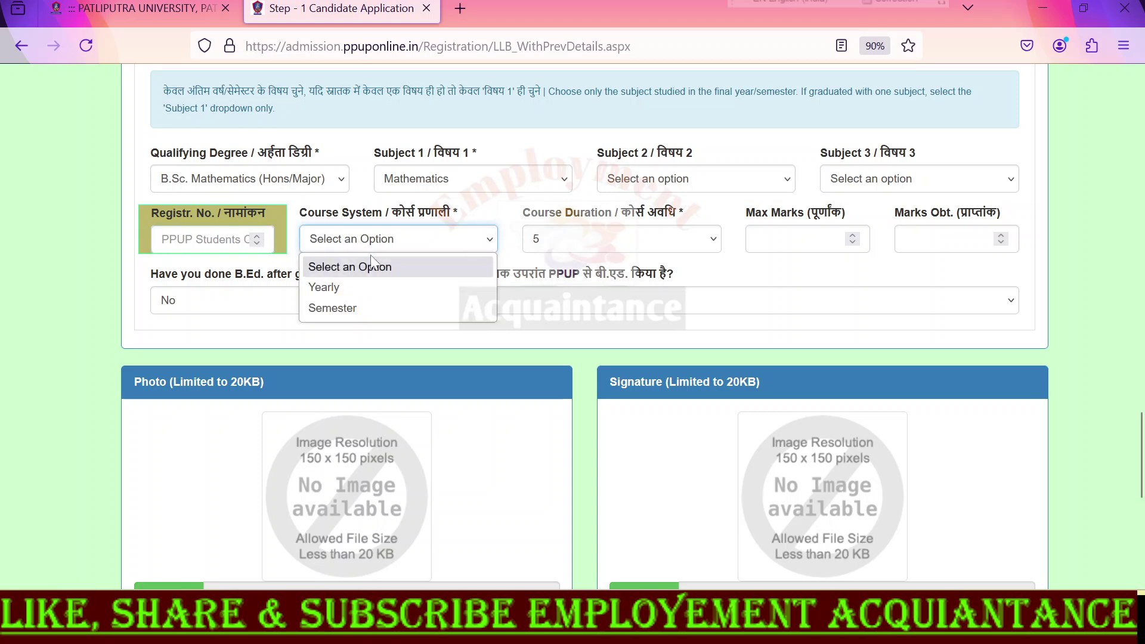
{"action": "left_click", "coordinate": [363, 287]}
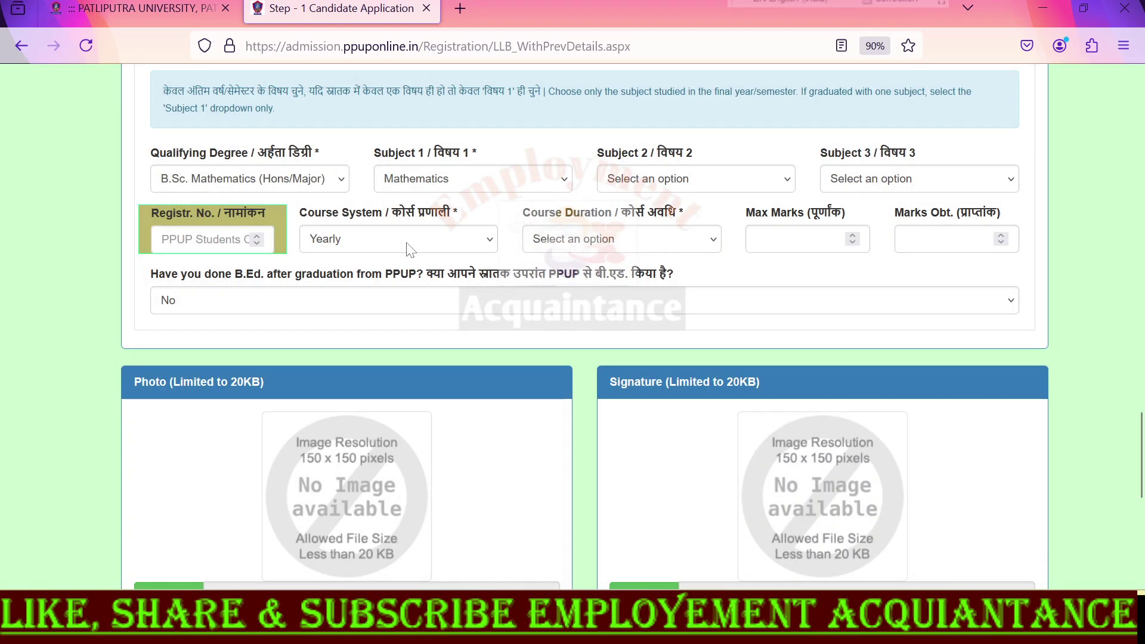
Set the graduation course duration to 3 and go to the Max Marks field.
{"action": "left_click", "coordinate": [577, 241]}
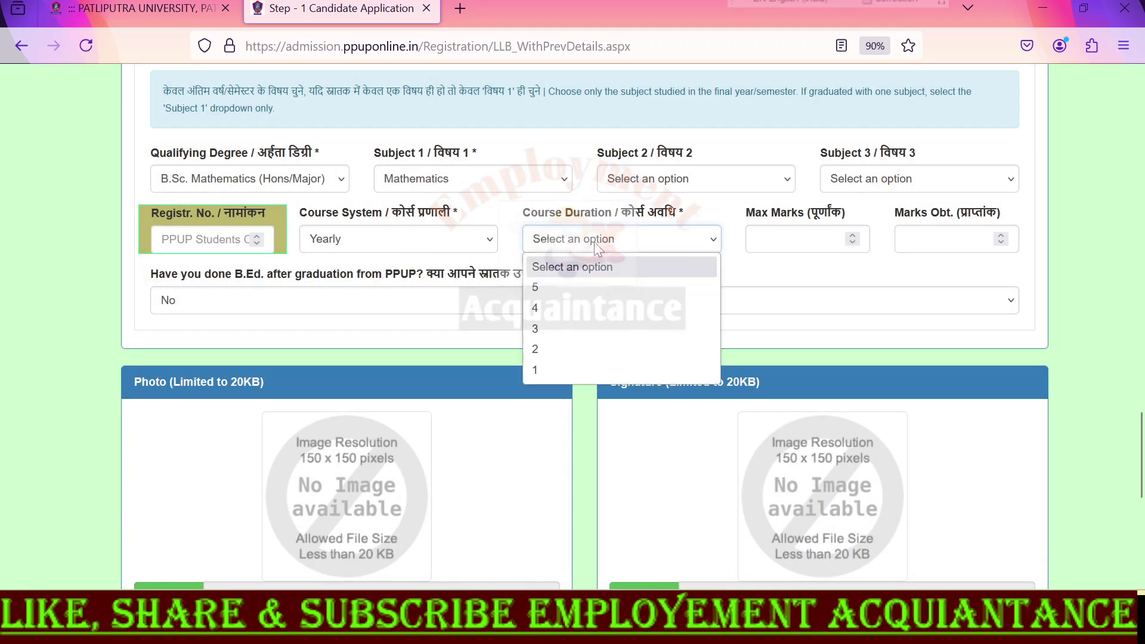
{"action": "left_click", "coordinate": [574, 329]}
{"action": "left_click", "coordinate": [760, 238]}
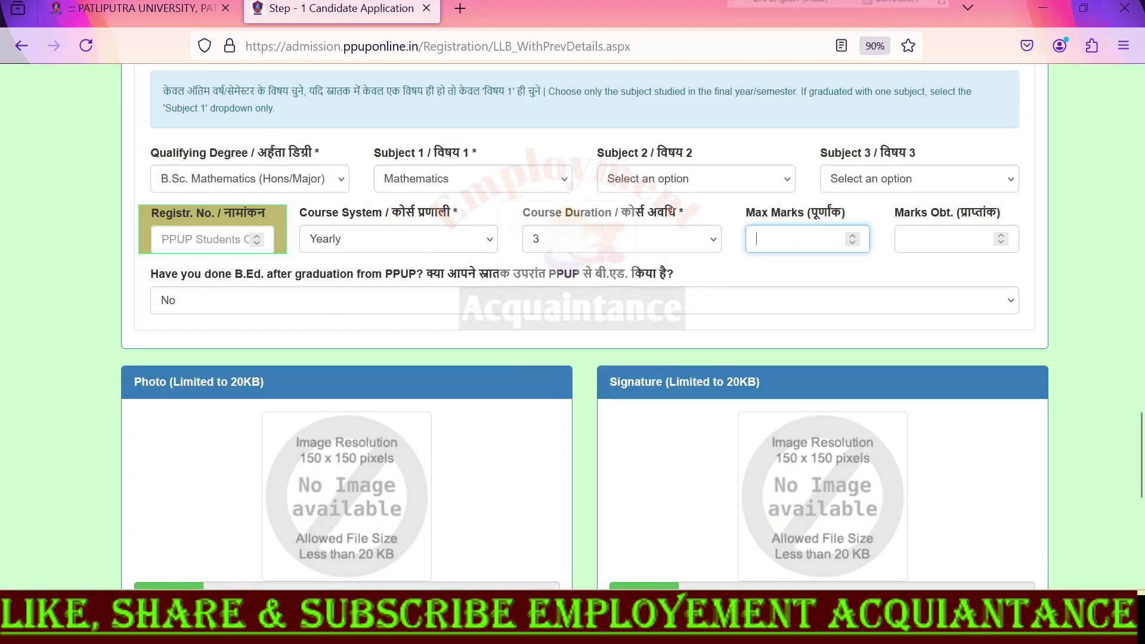
Examine the graduation Max Marks and Marks Obtained fields and the question about B.Ed. after graduation from PPUP.
{"action": "left_click_drag", "start_coordinate": [753, 213], "coordinate": [1016, 216]}
{"action": "left_click", "coordinate": [868, 276]}
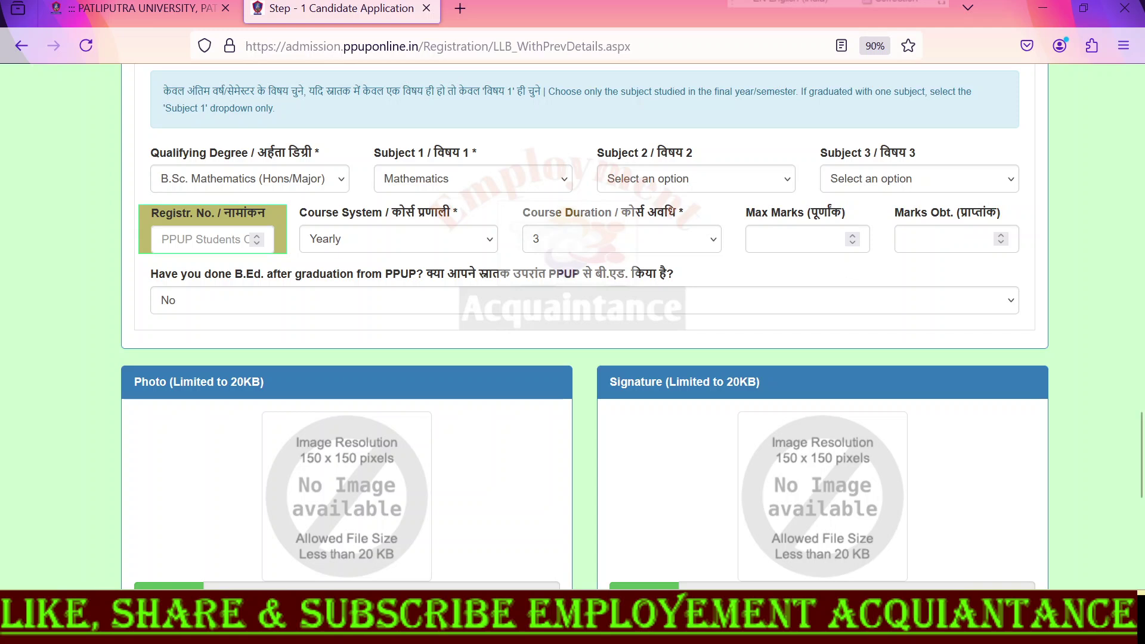
{"action": "left_click_drag", "start_coordinate": [747, 213], "coordinate": [1011, 214]}
{"action": "left_click", "coordinate": [887, 216]}
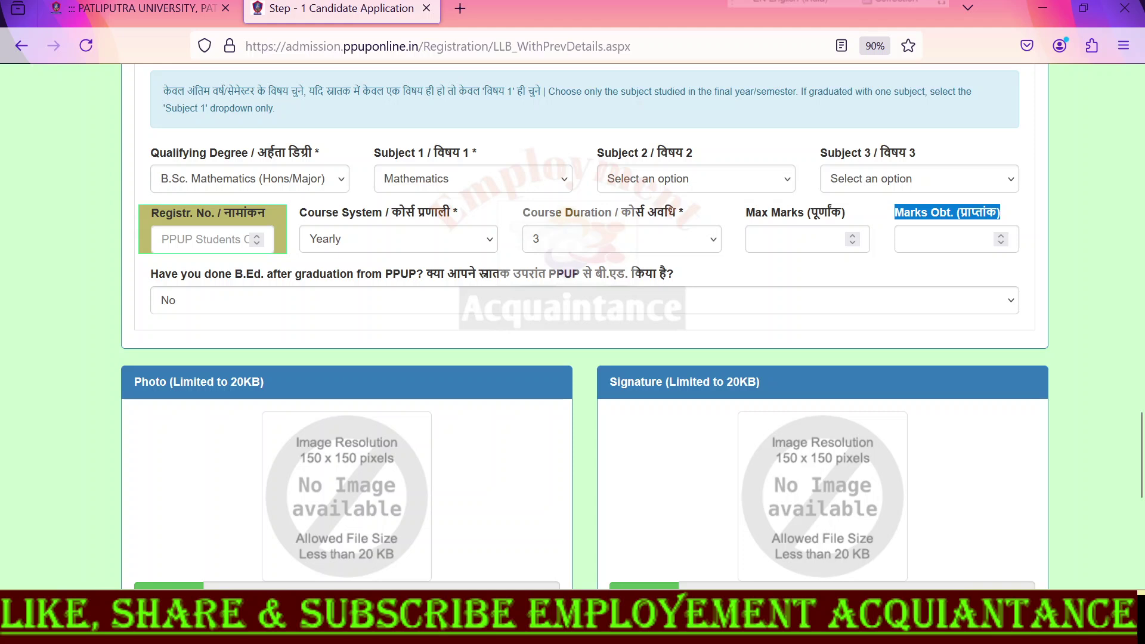
{"action": "left_click", "coordinate": [796, 239]}
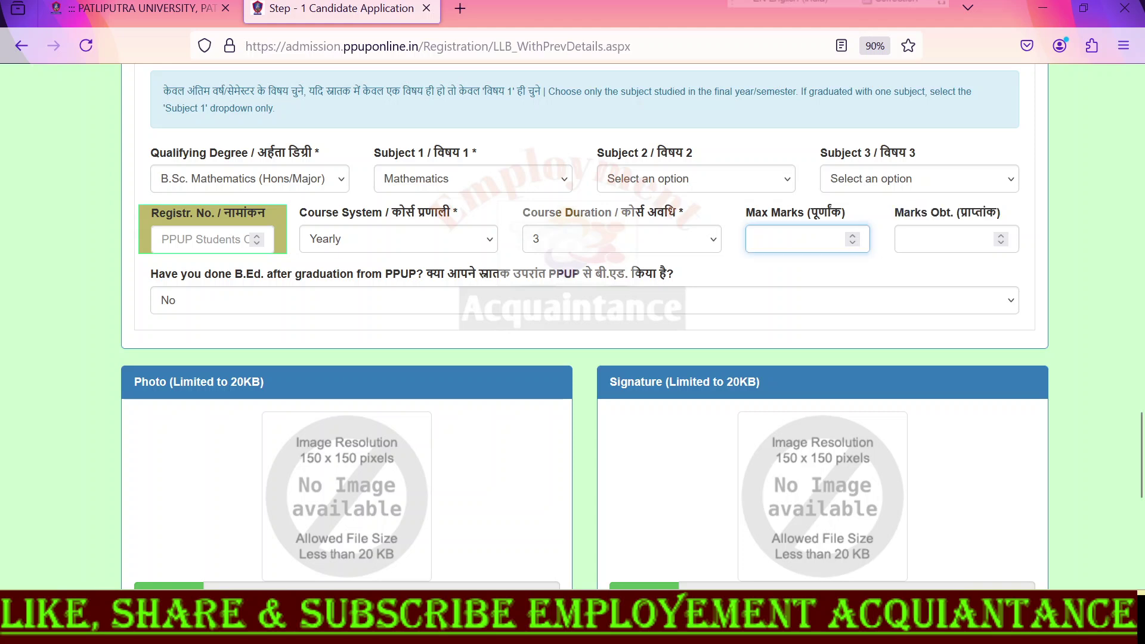
{"action": "left_click", "coordinate": [904, 238]}
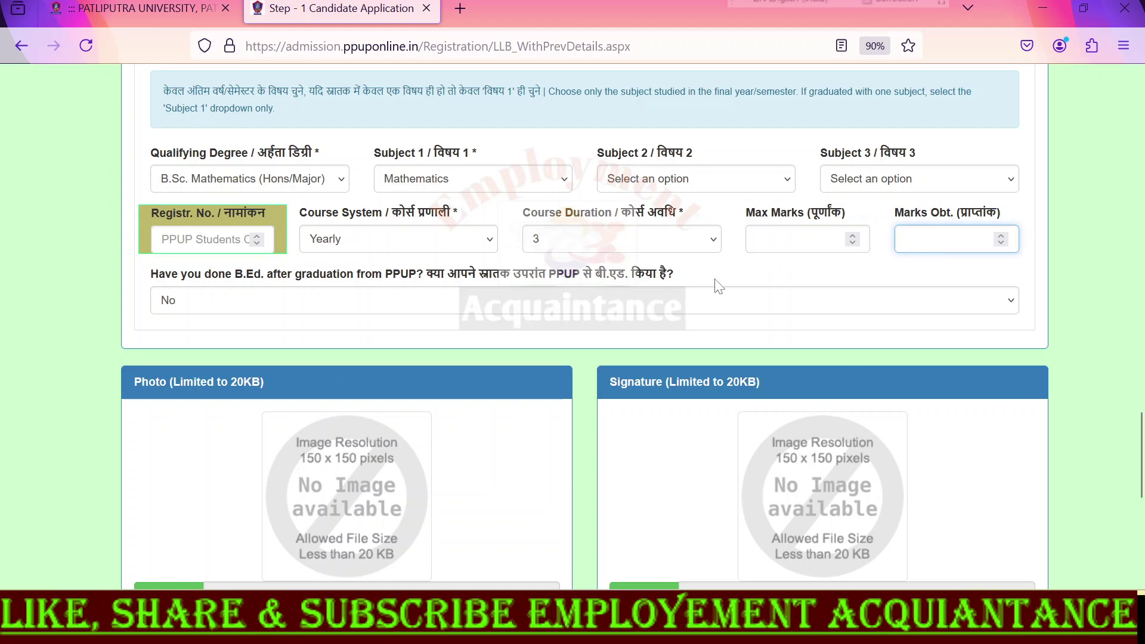
{"action": "left_click_drag", "start_coordinate": [152, 275], "coordinate": [567, 307]}
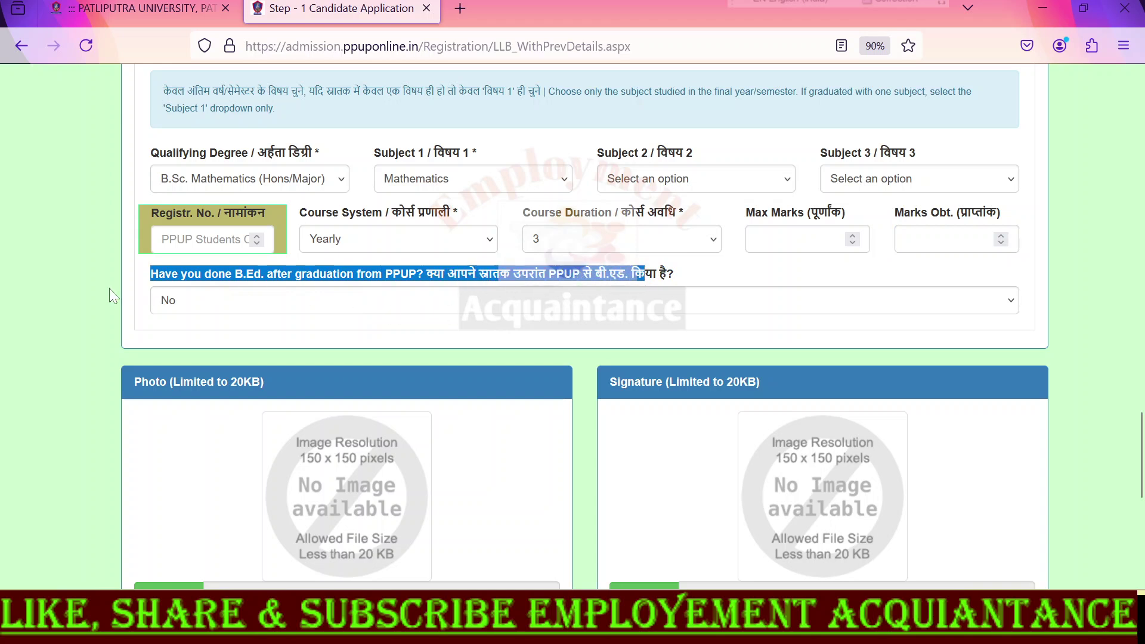
{"action": "left_click", "coordinate": [128, 289]}
Check the file size limits for the photo and signature uploads.
{"action": "scroll", "coordinate": [465, 351], "scroll_direction": "down", "scroll_amount": 5}
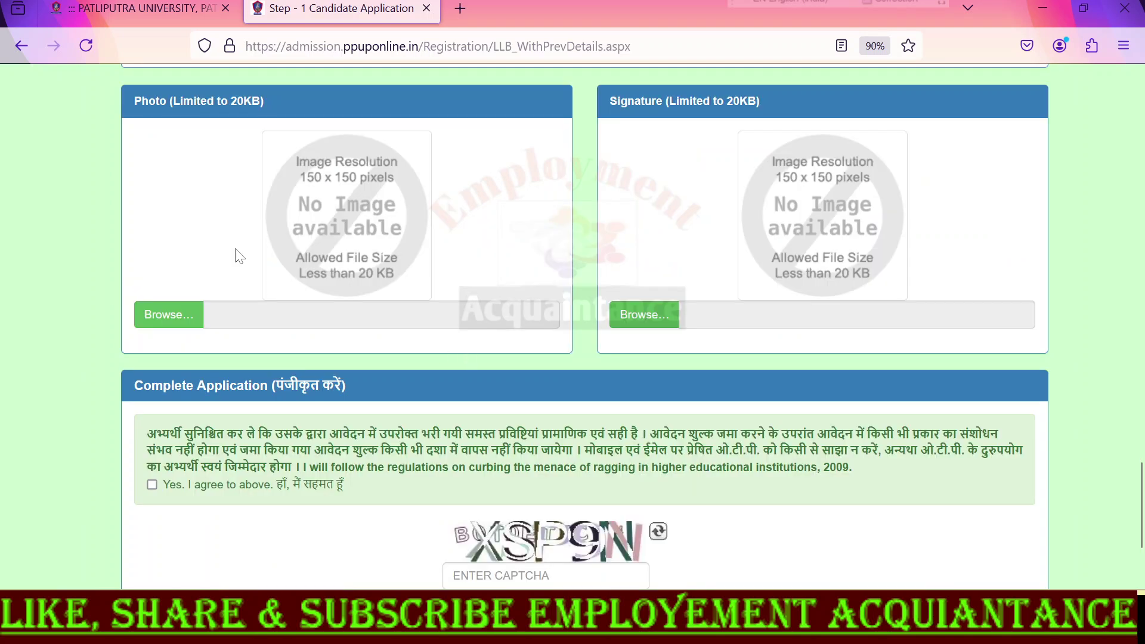
{"action": "left_click_drag", "start_coordinate": [142, 102], "coordinate": [284, 109]}
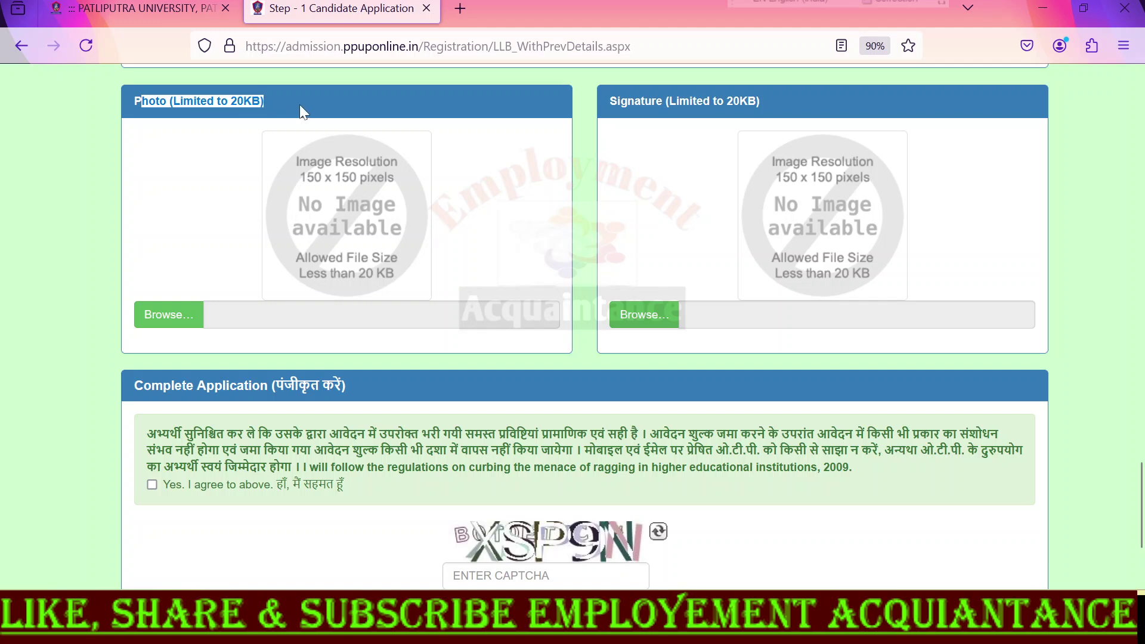
{"action": "left_click_drag", "start_coordinate": [607, 101], "coordinate": [802, 107]}
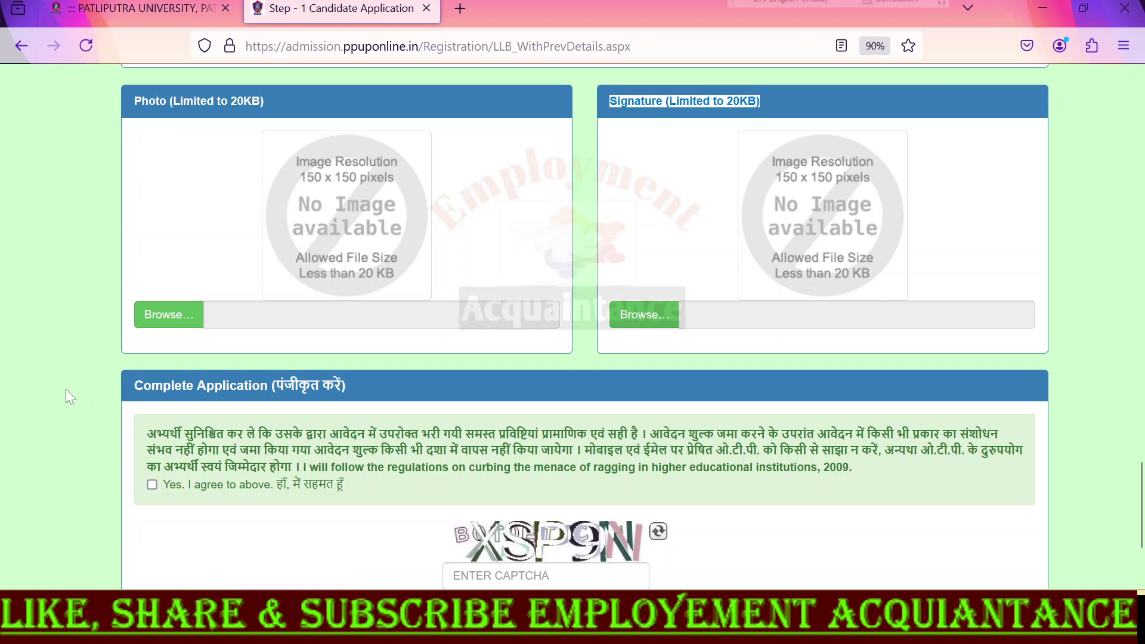
Agree to the declaration, complete the captcha and save the application.
{"action": "scroll", "coordinate": [64, 396], "scroll_direction": "down", "scroll_amount": 2}
{"action": "left_click", "coordinate": [153, 400]}
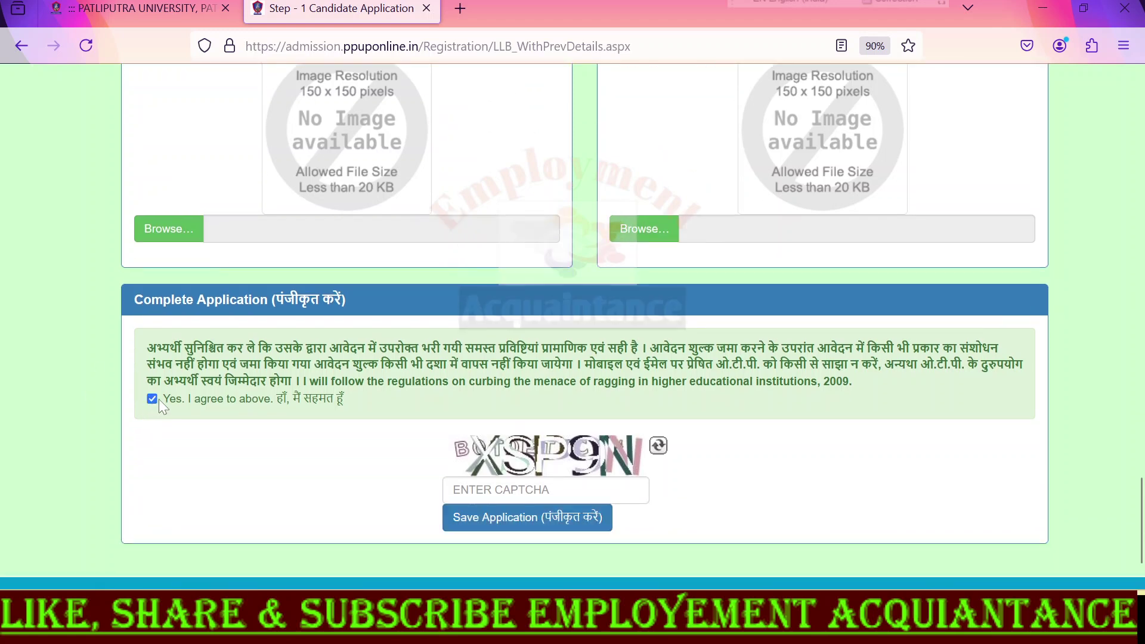
{"action": "left_click", "coordinate": [456, 489]}
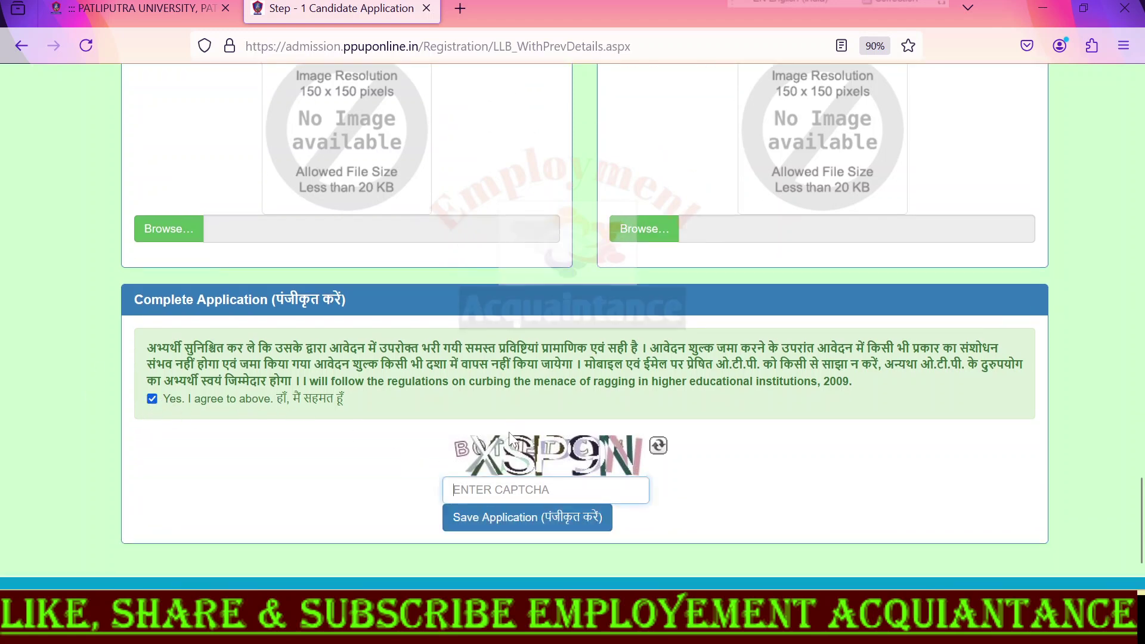
{"action": "left_click", "coordinate": [488, 526]}
Mark the success heading, the login ID and password lines, and the login-and-continue link with green pen strokes.
{"action": "left_click_drag", "start_coordinate": [235, 197], "coordinate": [491, 194]}
{"action": "left_click_drag", "start_coordinate": [204, 333], "coordinate": [272, 326]}
{"action": "mouse_move", "coordinate": [209, 373]}
{"action": "left_mouse_down"}
{"action": "mouse_move", "coordinate": [244, 355]}
{"action": "mouse_move", "coordinate": [315, 371]}
{"action": "mouse_move", "coordinate": [463, 371]}
{"action": "mouse_move", "coordinate": [414, 336]}
{"action": "mouse_move", "coordinate": [373, 344]}
{"action": "mouse_move", "coordinate": [414, 297]}
{"action": "left_mouse_up"}
{"action": "mouse_move", "coordinate": [257, 482]}
{"action": "left_mouse_down"}
{"action": "mouse_move", "coordinate": [230, 490]}
{"action": "mouse_move", "coordinate": [268, 543]}
{"action": "mouse_move", "coordinate": [452, 500]}
{"action": "mouse_move", "coordinate": [258, 483]}
{"action": "left_mouse_up"}
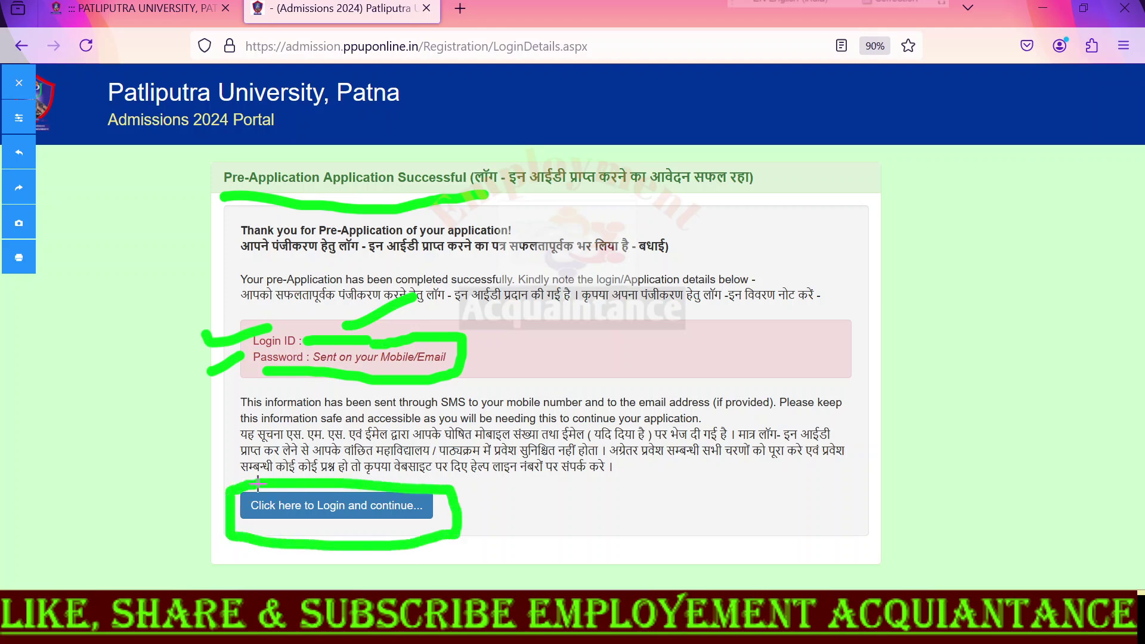